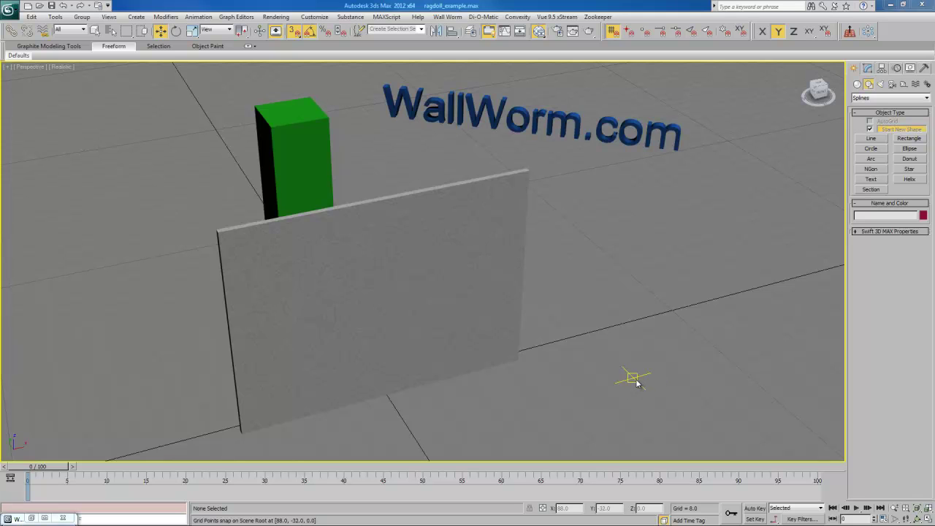
Step: Inspect the display board from several angles and check the central panel and its two side panels as separate objects
middle_drag(351, 345, 324, 329)
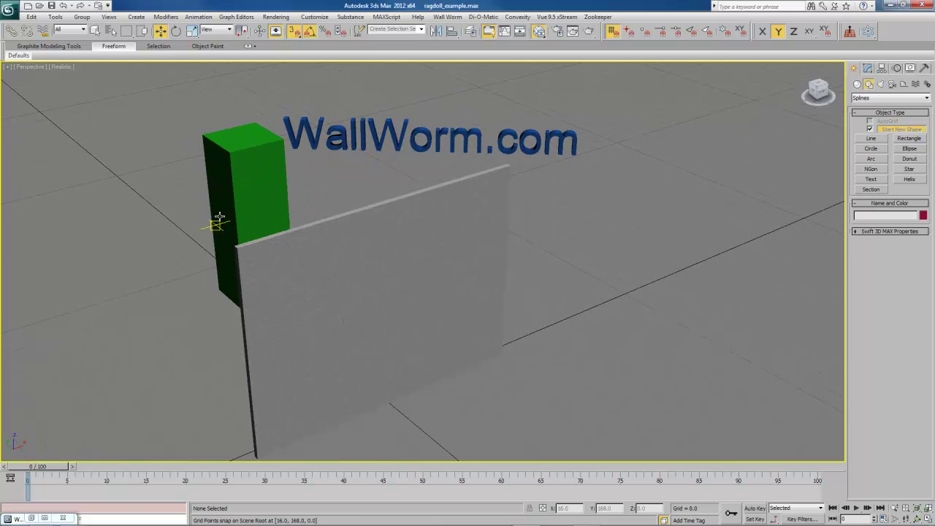
middle_drag(238, 156, 502, 308)
key(shift+z)
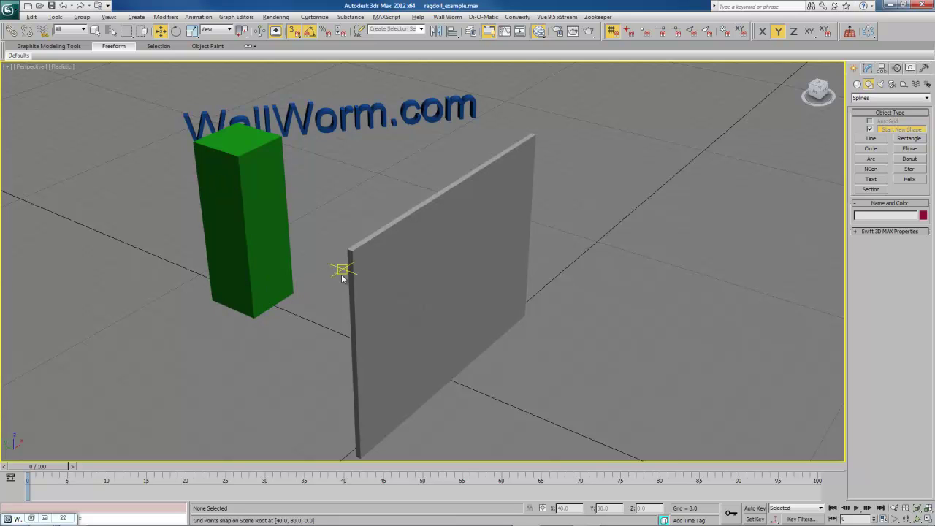
alt+middle_drag(343, 276, 325, 277)
alt+middle_drag(404, 247, 271, 291)
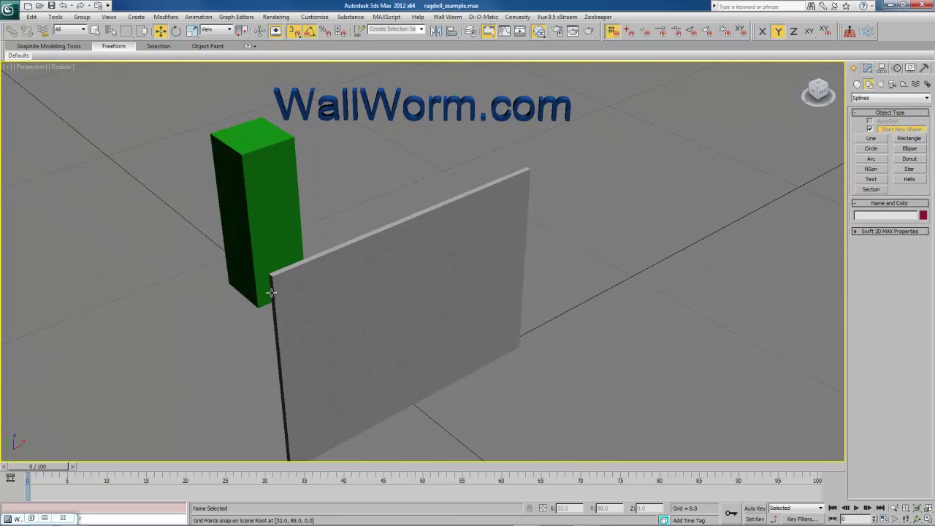
alt+middle_drag(382, 285, 314, 220)
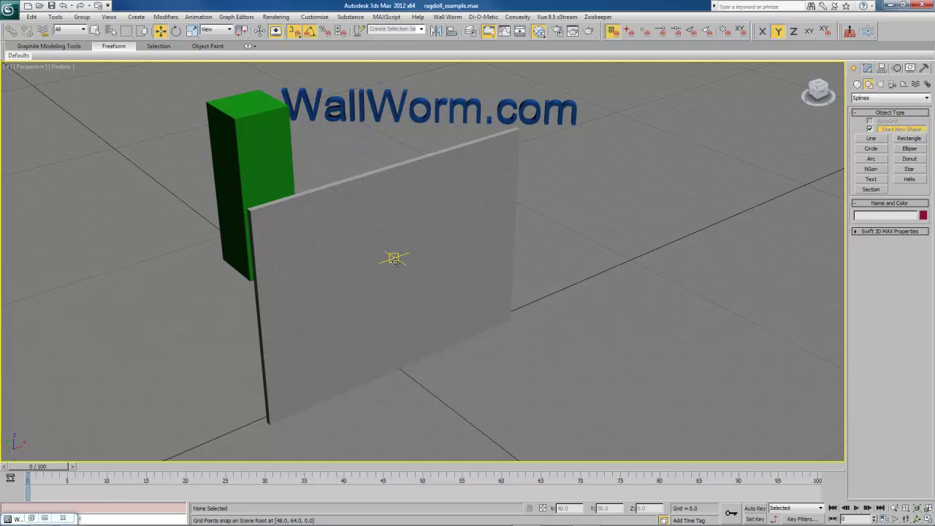
click(395, 260)
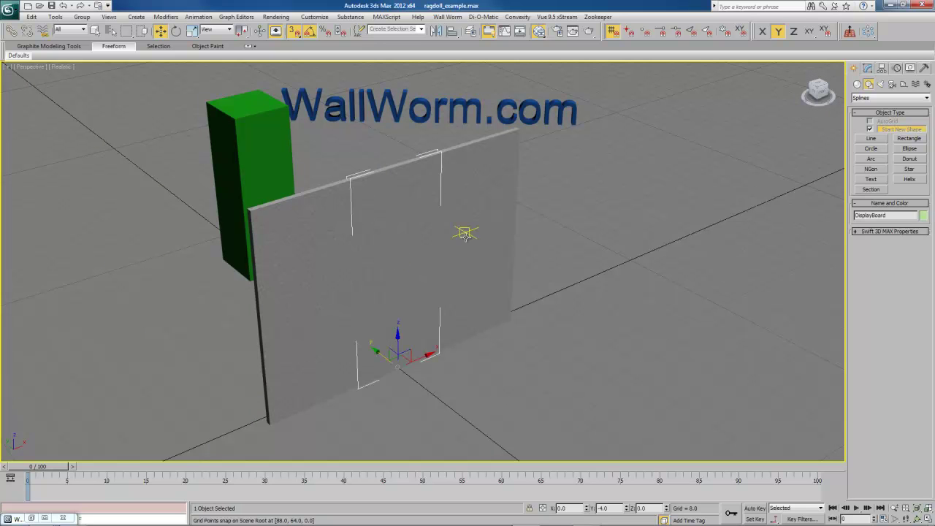
click(467, 233)
click(325, 275)
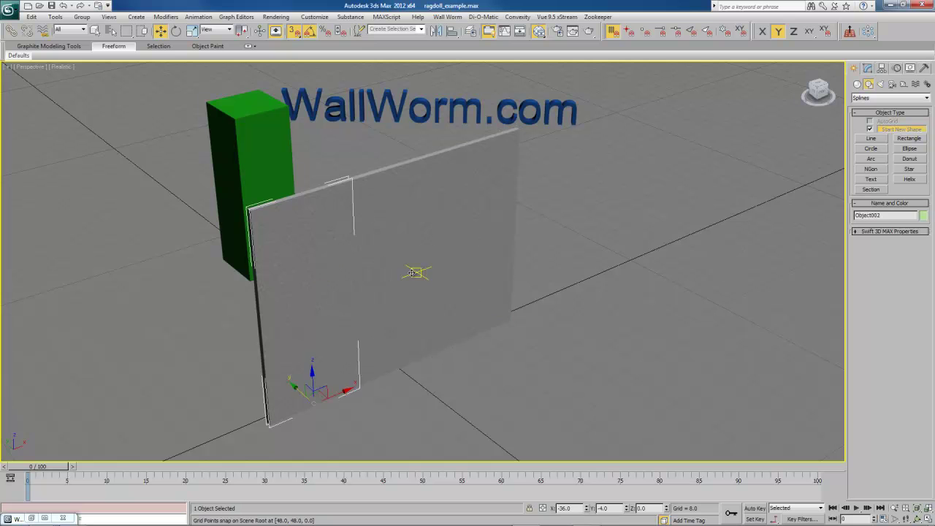
click(416, 273)
click(471, 275)
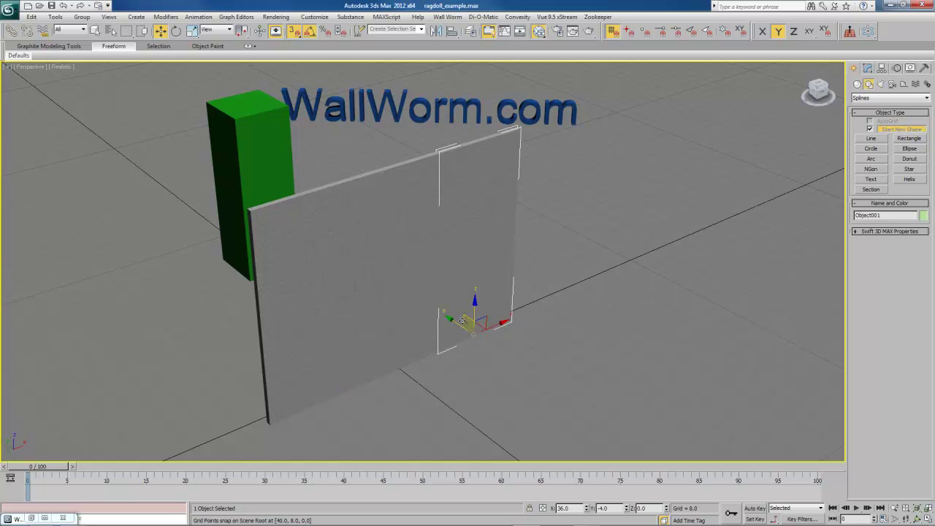
Step: Align only the pivot of side panel Object001 to DisplayBoard's maximum in X and Y position
click(881, 68)
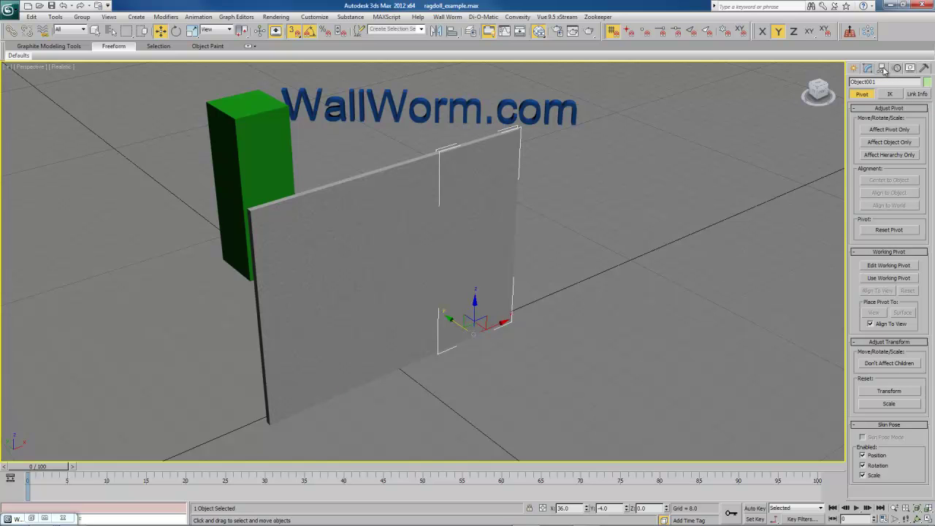
click(892, 130)
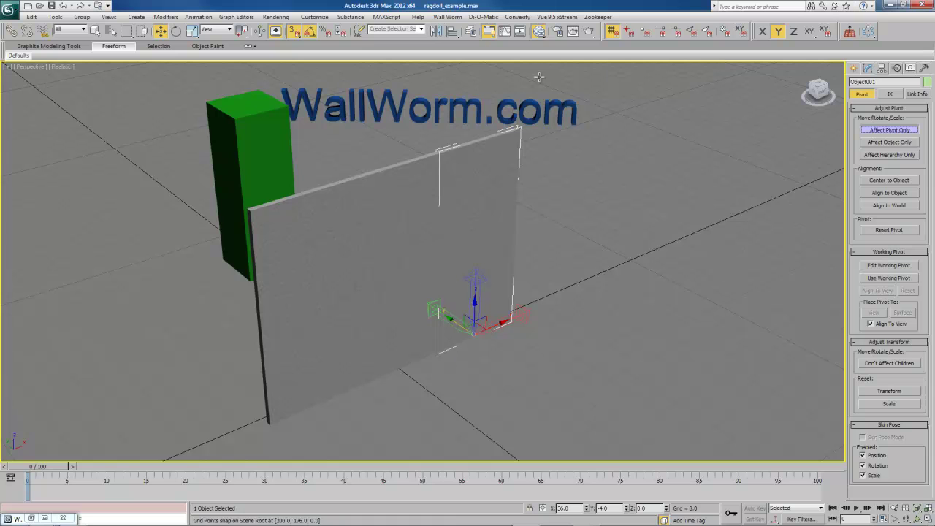
click(452, 31)
click(415, 284)
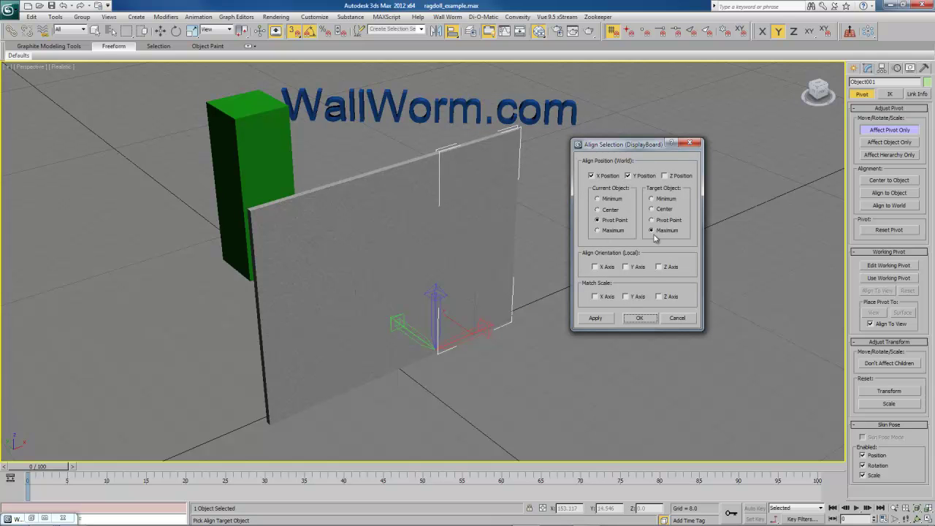
click(639, 318)
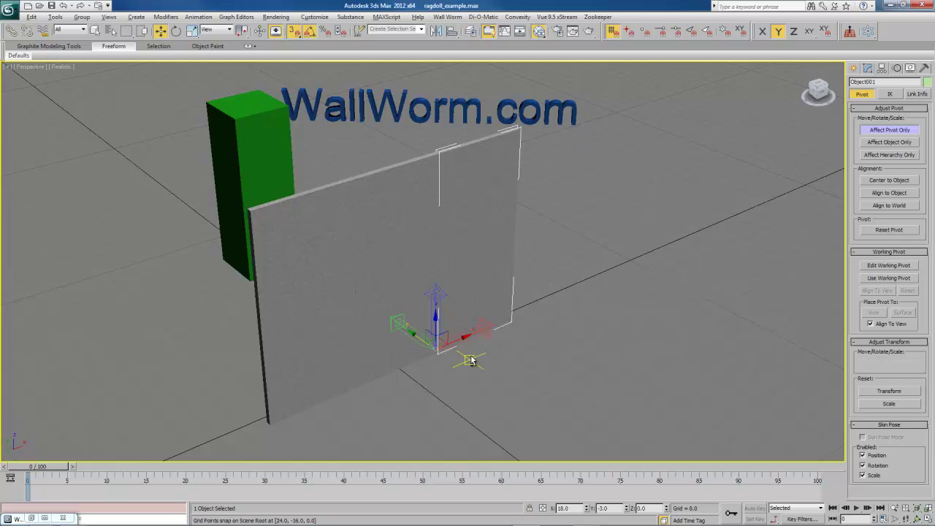
Step: Align only the pivot of side panel Object002 to DisplayBoard's minimum in X and Y position
alt+middle_drag(469, 358, 413, 313)
click(294, 267)
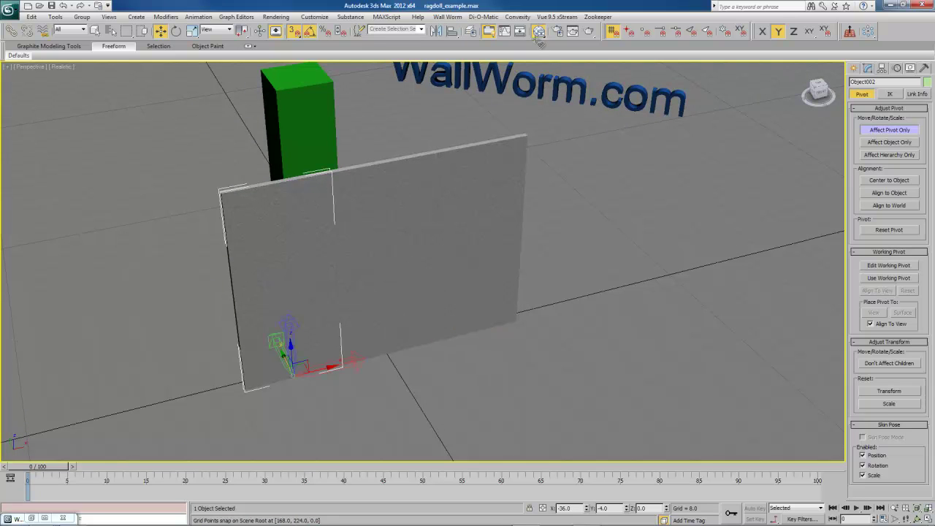
click(453, 31)
click(374, 275)
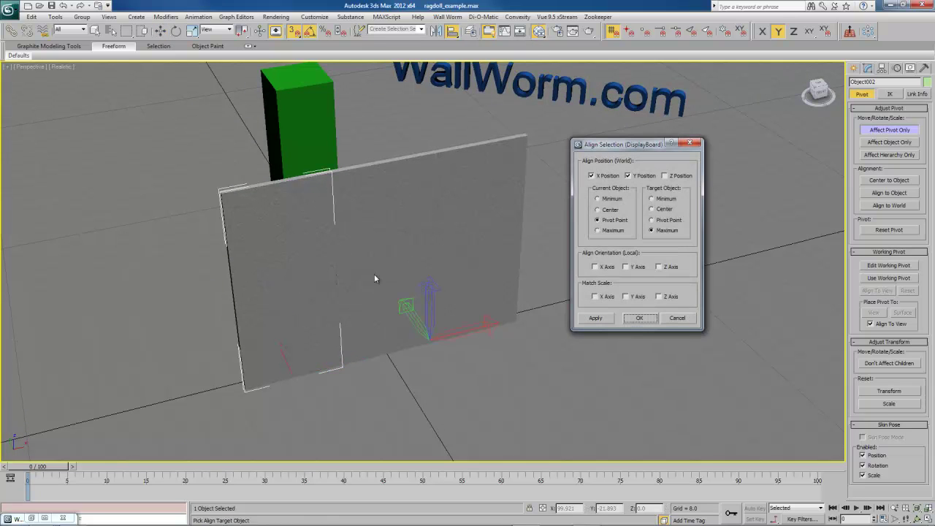
click(654, 200)
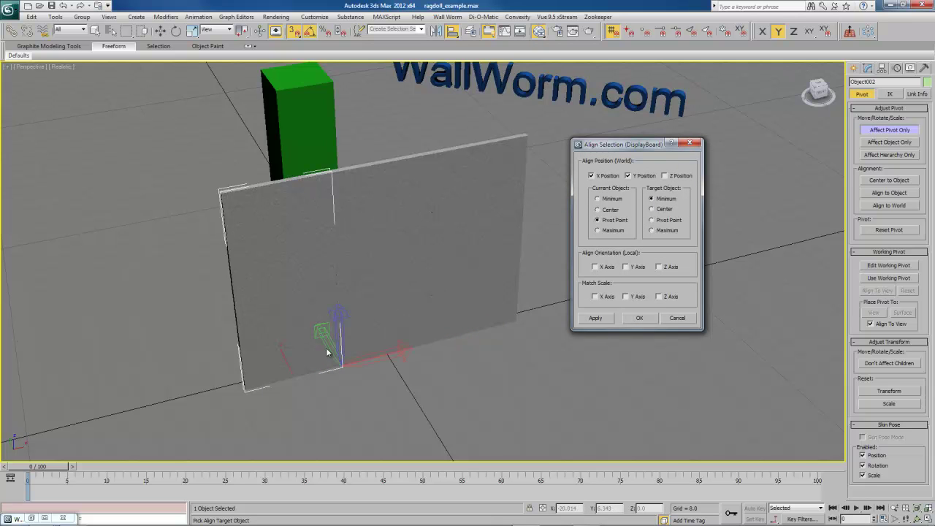
click(639, 319)
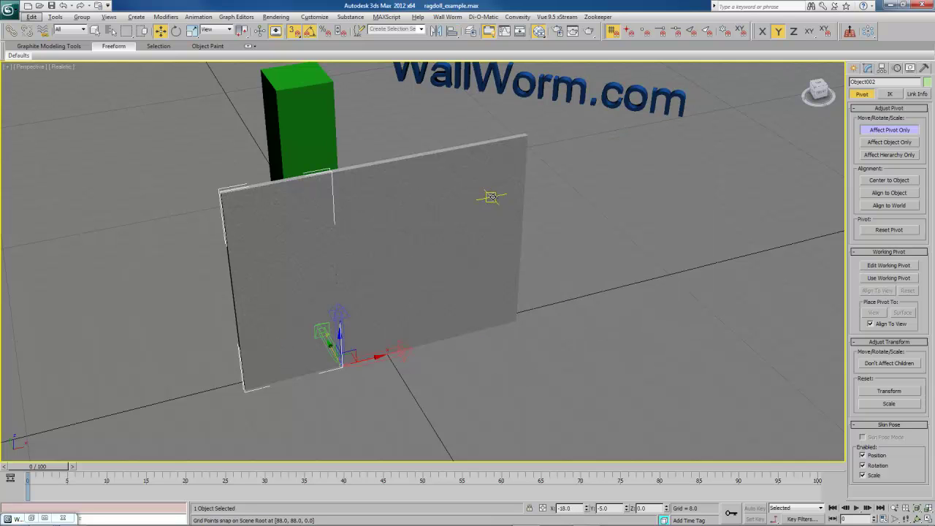
Step: Leave pivot editing and link both side panels to the central DisplayBoard panel as their parent
ctrl+click(493, 197)
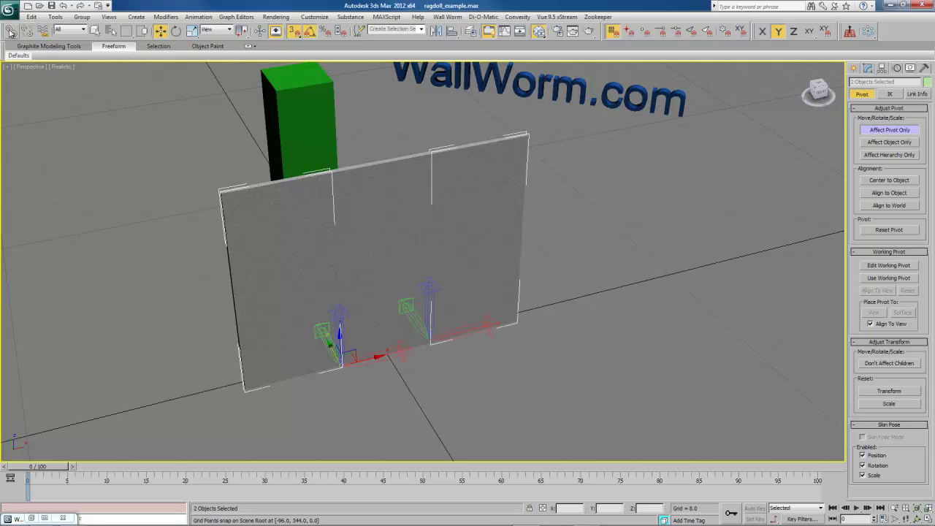
click(882, 130)
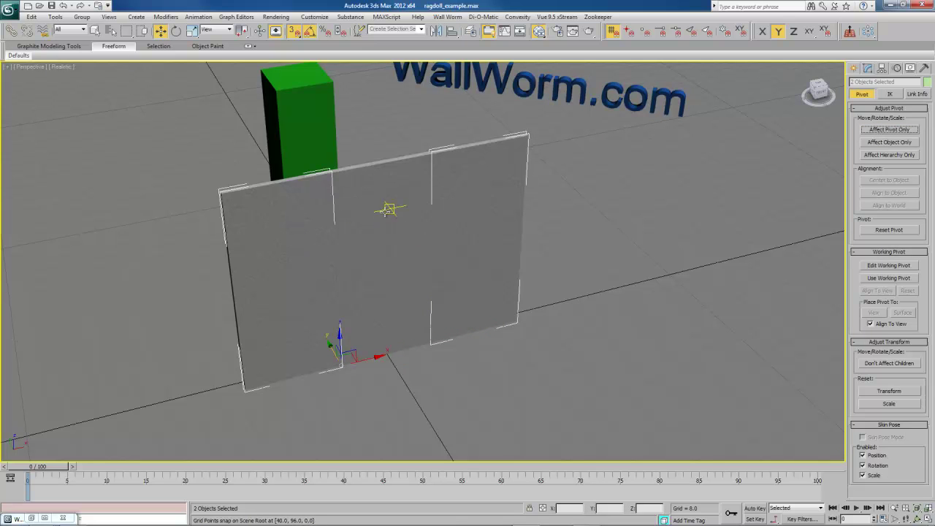
click(14, 33)
drag(284, 299, 390, 206)
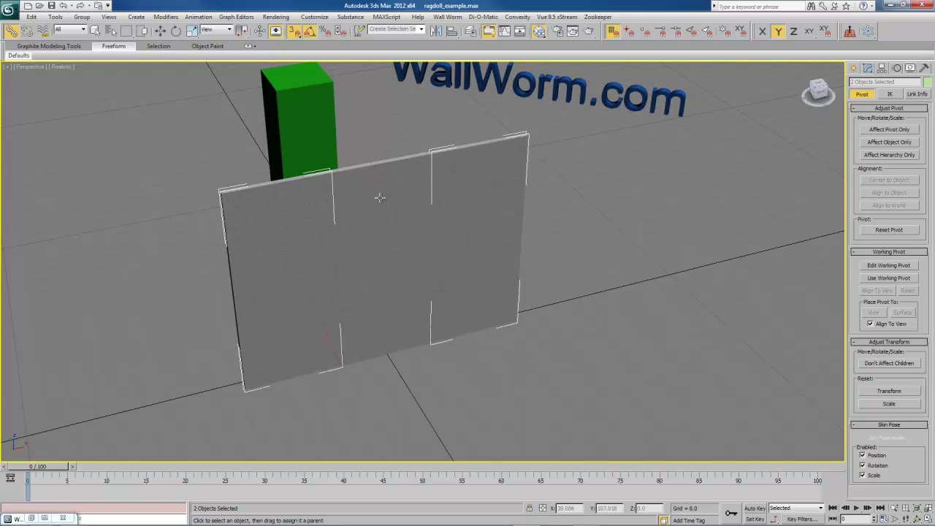
click(540, 396)
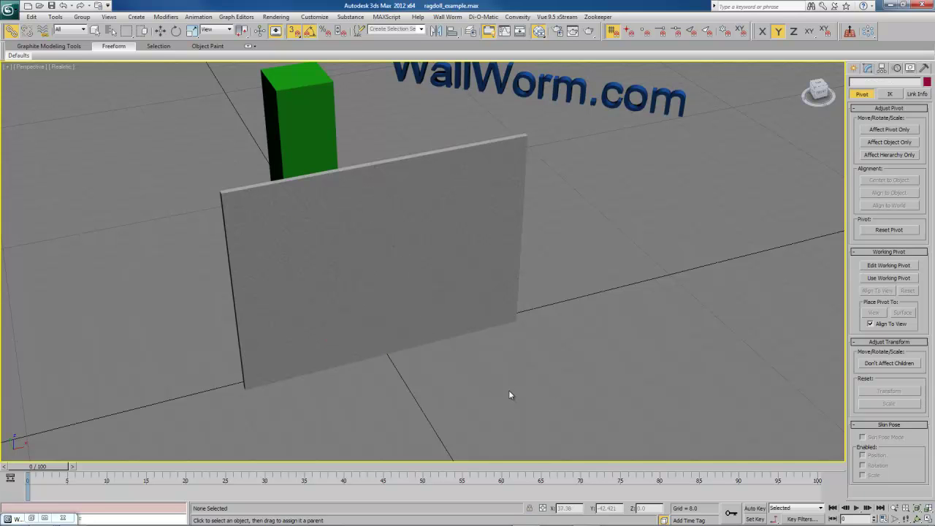
Step: Rotate side panel Object001 by 60 degrees about its Z axis
click(484, 232)
click(176, 30)
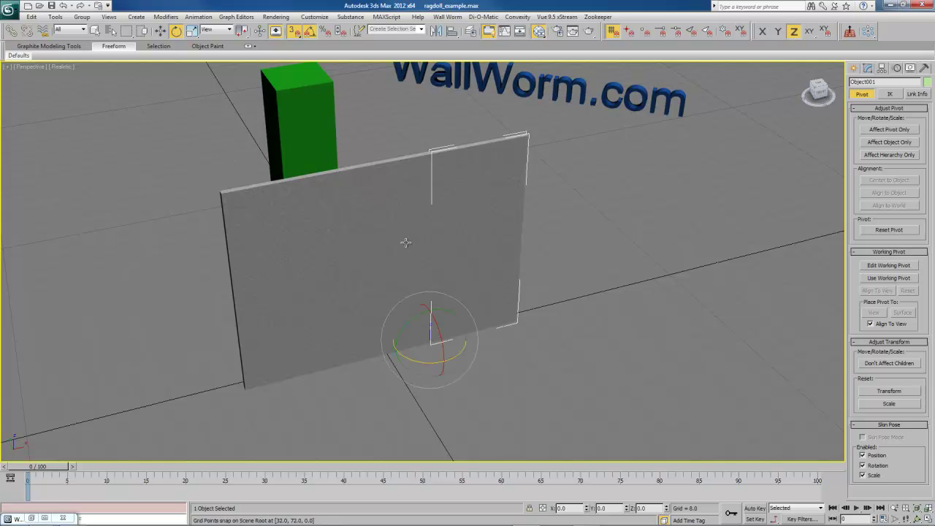
drag(456, 359, 494, 369)
Step: Rotate side panel Object002 by -60 degrees about its Z axis
alt+middle_drag(402, 287, 514, 304)
middle_drag(509, 201, 465, 273)
scroll(447, 269, up, 3)
middle_drag(435, 222, 303, 149)
alt+middle_drag(426, 250, 423, 217)
middle_drag(486, 226, 396, 256)
click(562, 314)
drag(528, 426, 498, 429)
Step: Make the X and Y axes of Object002's IK rotational joints active and limited
alt+middle_drag(484, 417, 572, 261)
scroll(491, 231, down, 5)
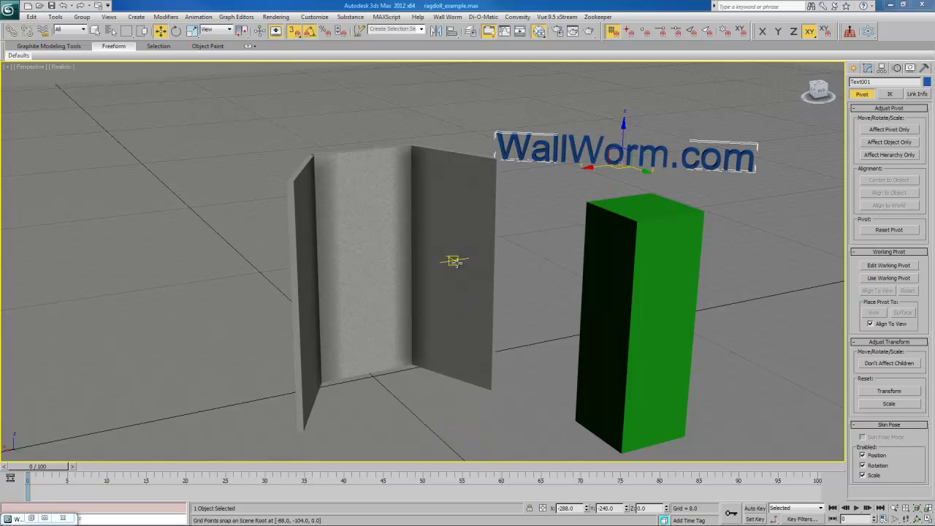
click(889, 95)
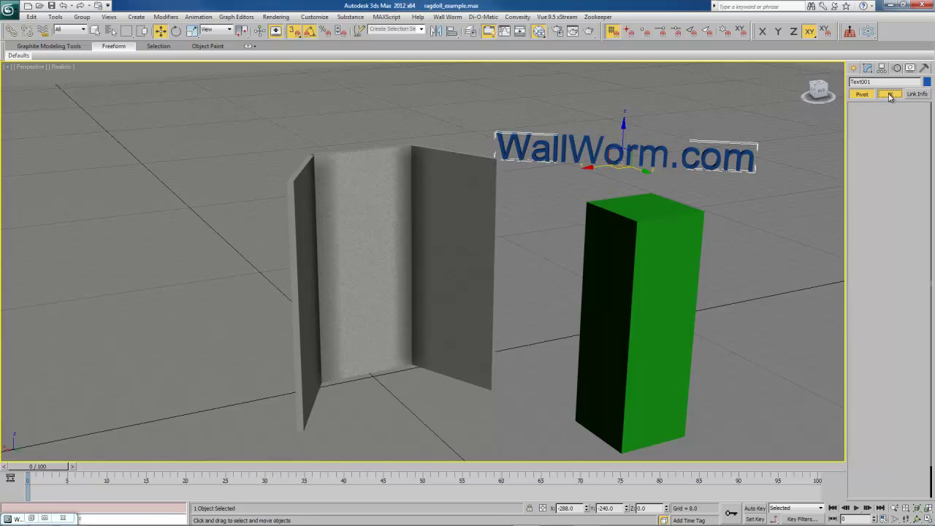
click(473, 240)
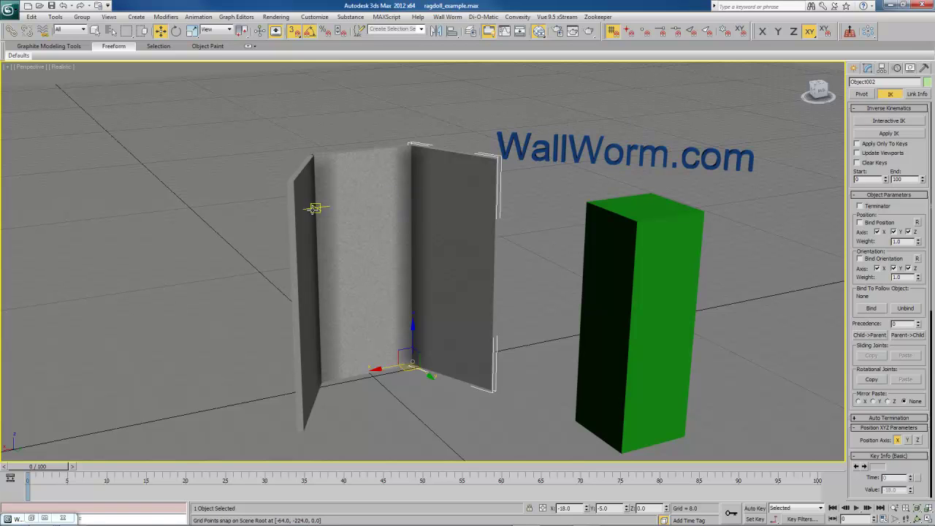
drag(912, 361, 901, 54)
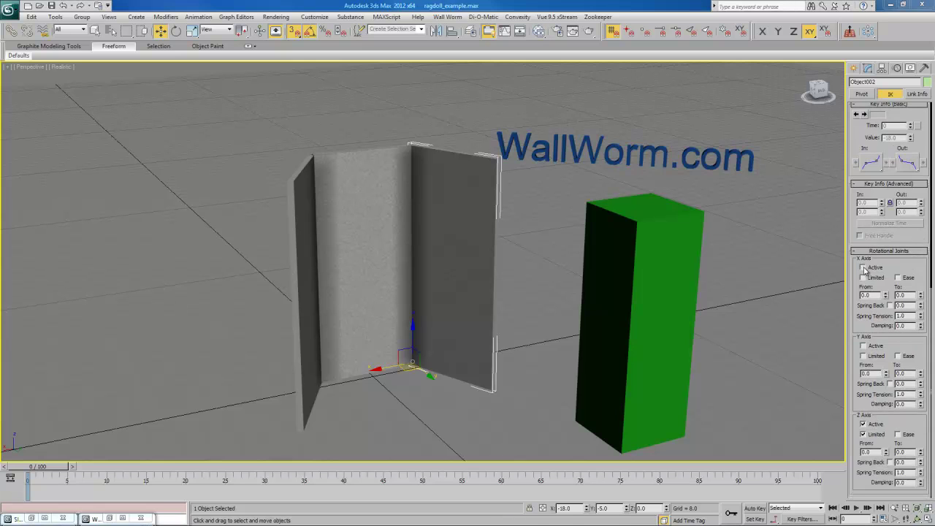
click(864, 267)
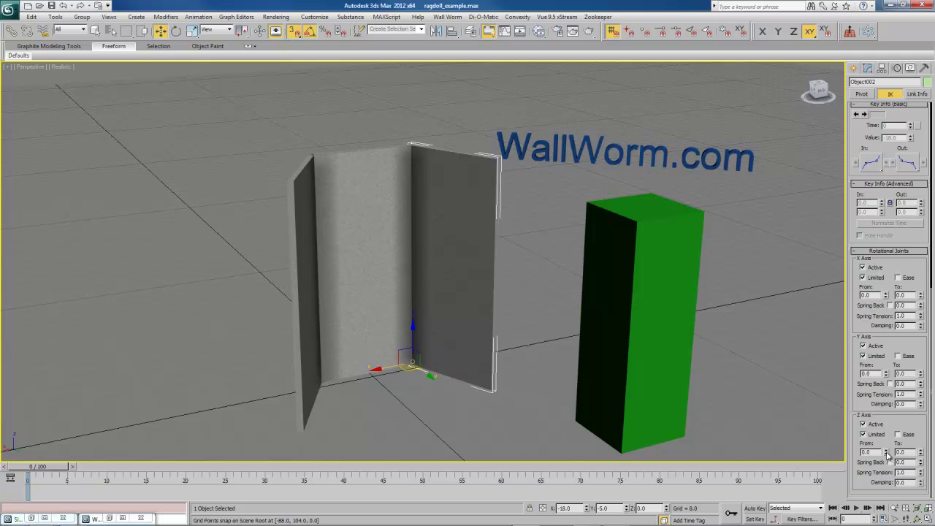
Step: Try Z-axis rotational joint limits from -6.6 to -127.8 on Object002 and check the hinge from above
drag(887, 455, 880, 484)
drag(921, 451, 559, 519)
middle_drag(435, 141, 488, 369)
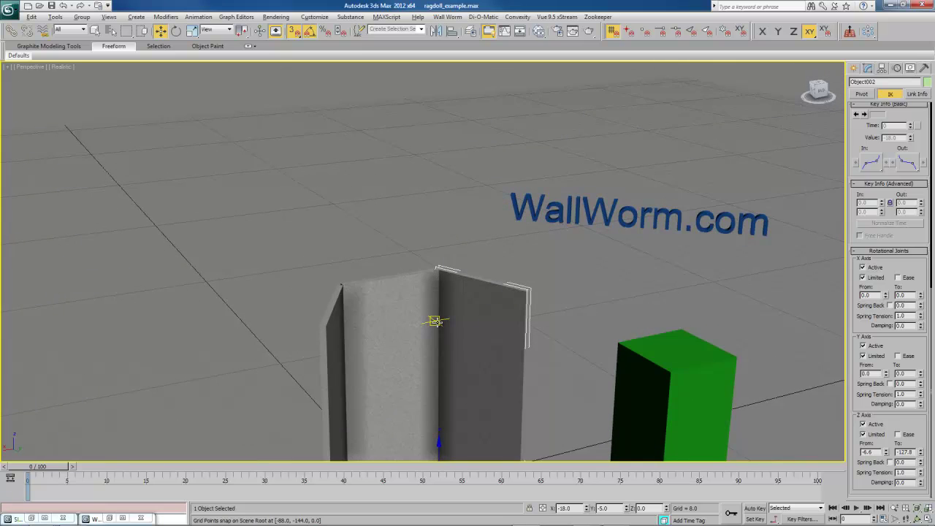
alt+middle_drag(436, 324, 447, 303)
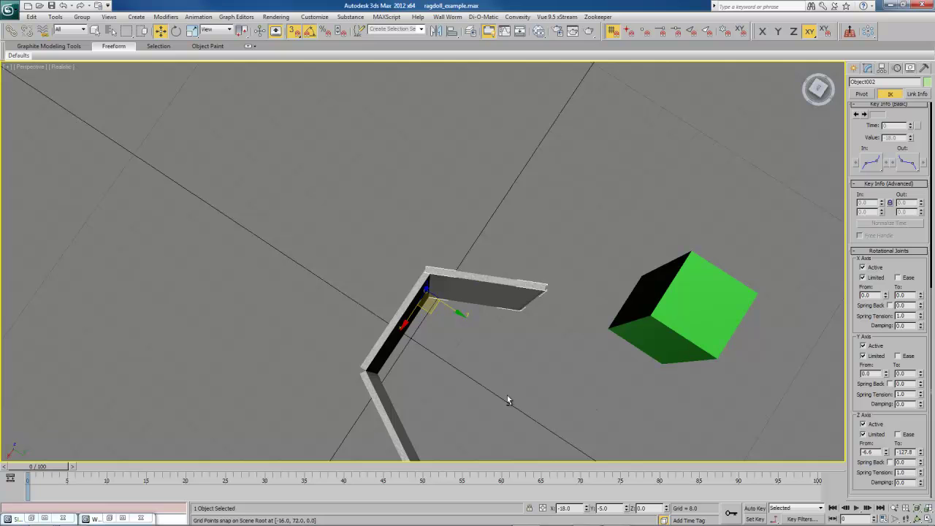
alt+middle_drag(453, 344, 441, 320)
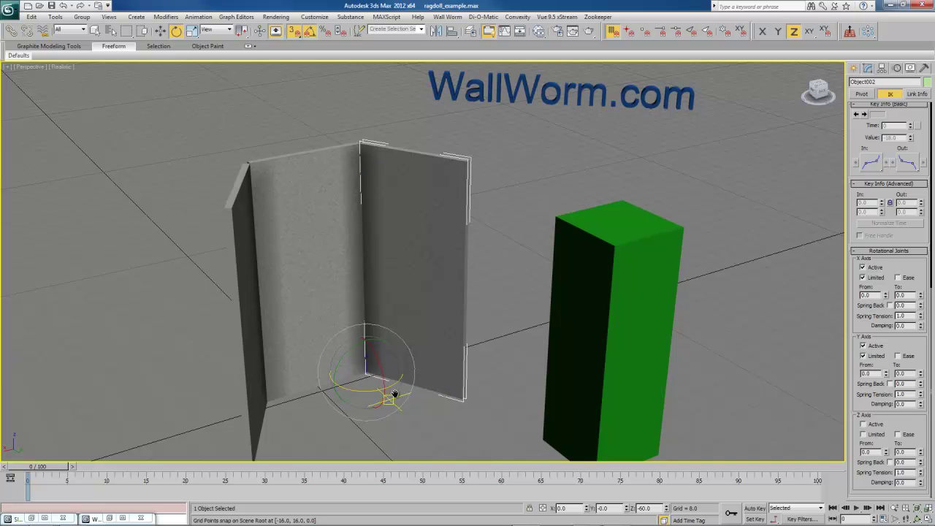
Step: Set the From and To limits of Object002's active, limited Z-axis rotational joint
middle_drag(397, 393, 409, 356)
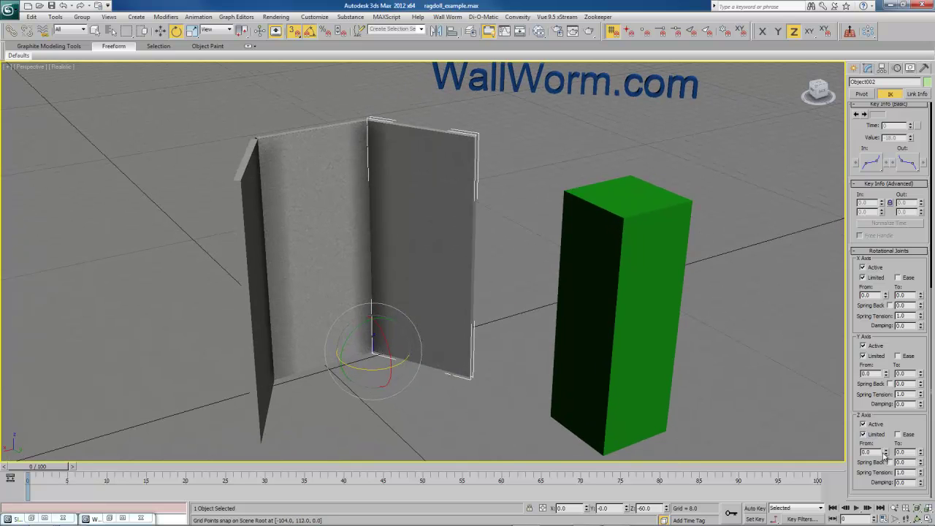
mouse_move(885, 455)
mouse_down()
mouse_move(884, 478)
mouse_move(882, 459)
mouse_up()
drag(887, 454, 922, 459)
Step: Make the X, Y and Z rotational joints of the central DisplayBoard panel active and limited
click(320, 155)
click(863, 356)
click(863, 278)
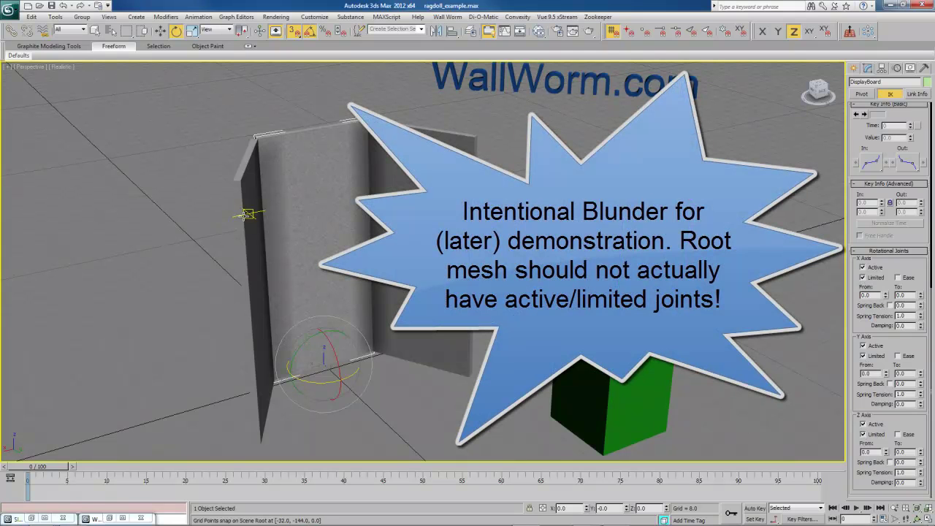
Step: Limit Object001's X, Y and Z rotational joints and set the Z-axis limits from -0.5 to 169.1
click(256, 218)
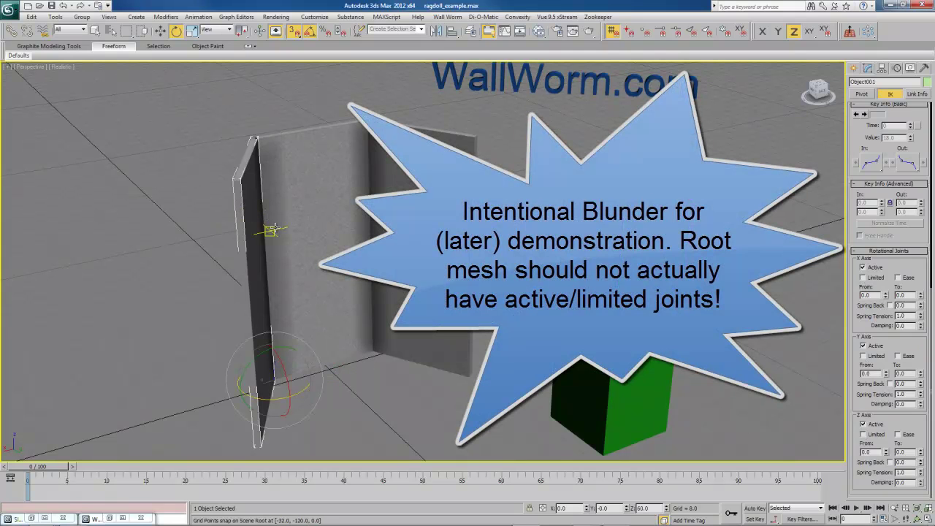
click(862, 278)
click(863, 355)
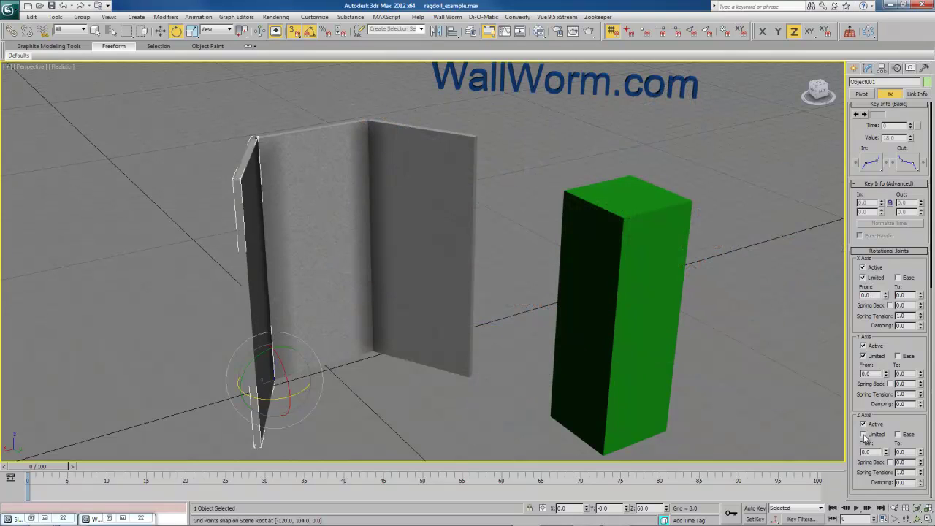
click(863, 434)
drag(887, 458, 684, 141)
Step: Open Wall Worm Model Tools, place its window clear of the board, and select the central DisplayBoard panel
click(445, 17)
click(471, 29)
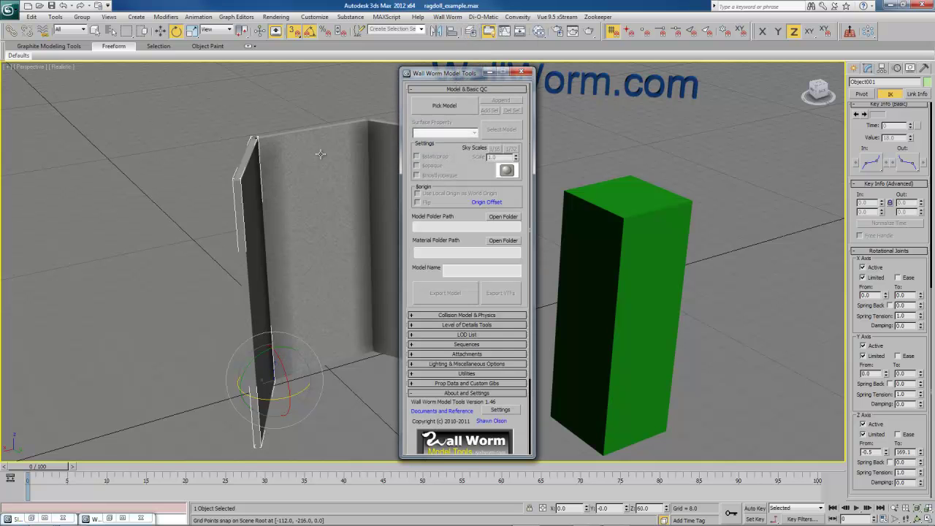
drag(461, 76, 76, 82)
click(197, 98)
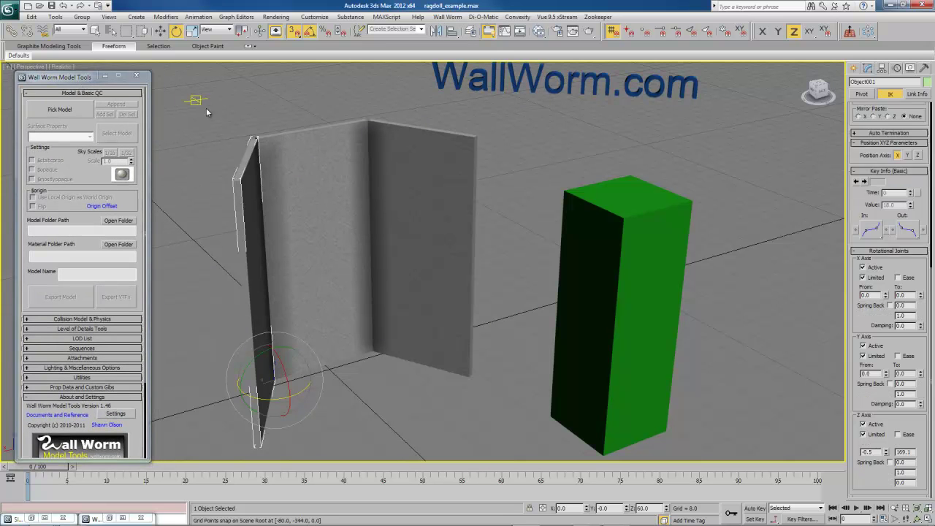
click(301, 157)
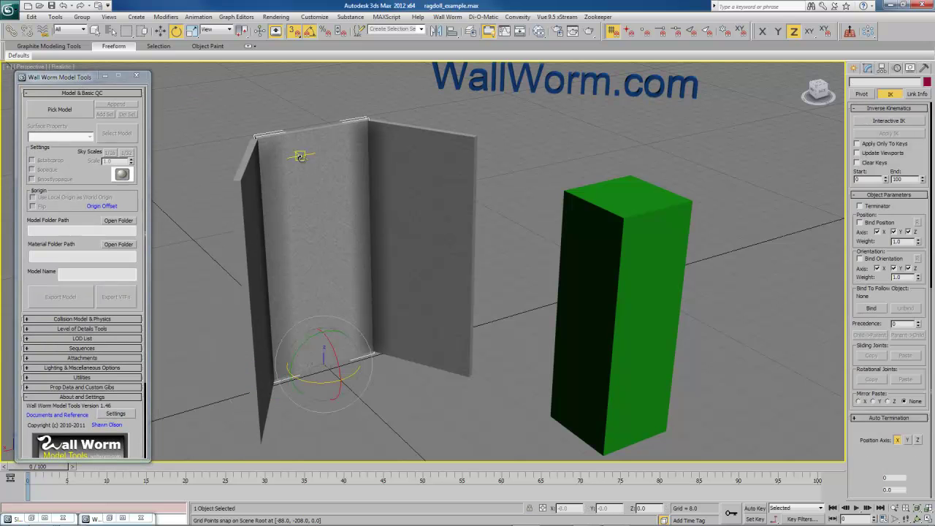
Step: Pick the central DisplayBoard panel as the base model in Wall Worm Model Tools
click(868, 68)
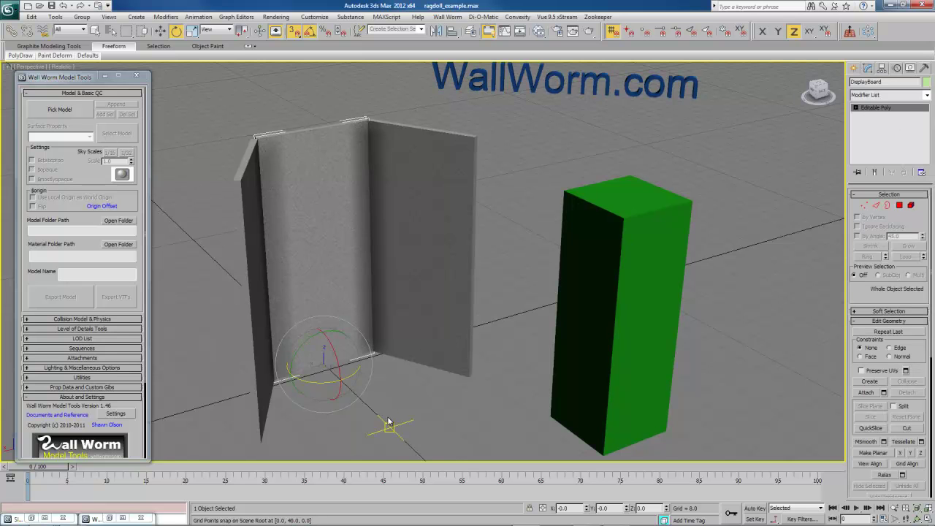
click(65, 110)
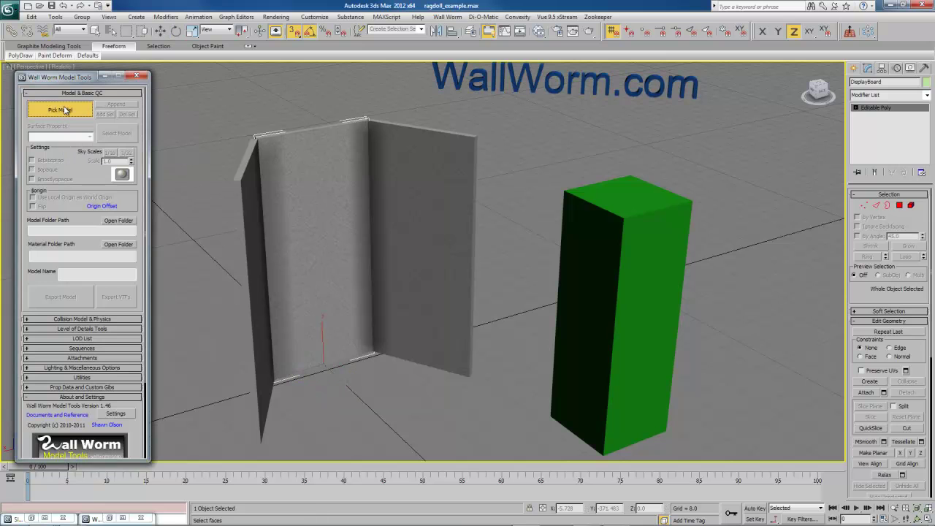
click(320, 165)
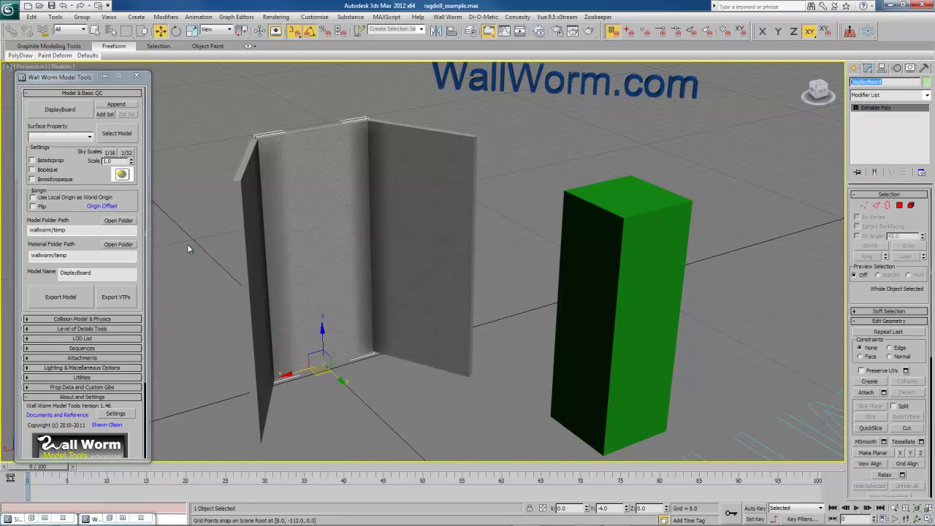
click(50, 273)
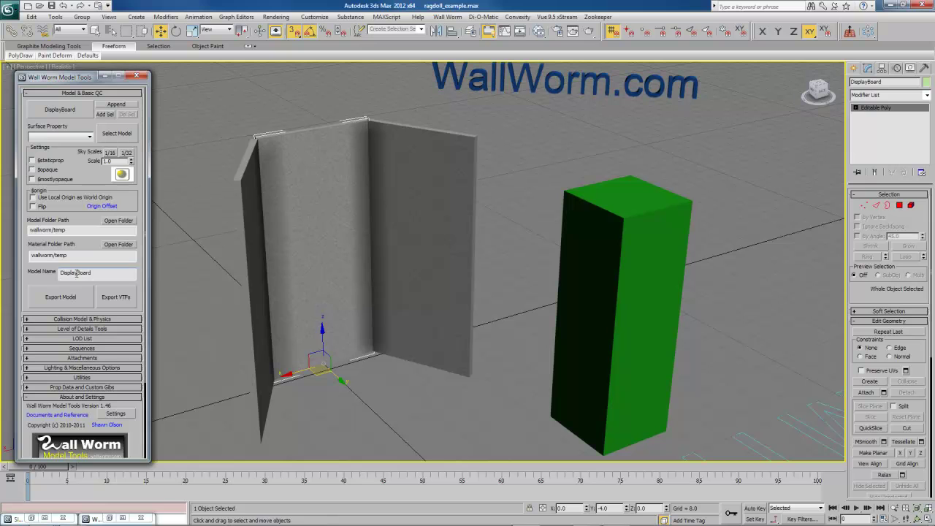
Step: Add the two side panels, Object001 and Object002, to the DisplayBoard model as selected meshes
click(519, 377)
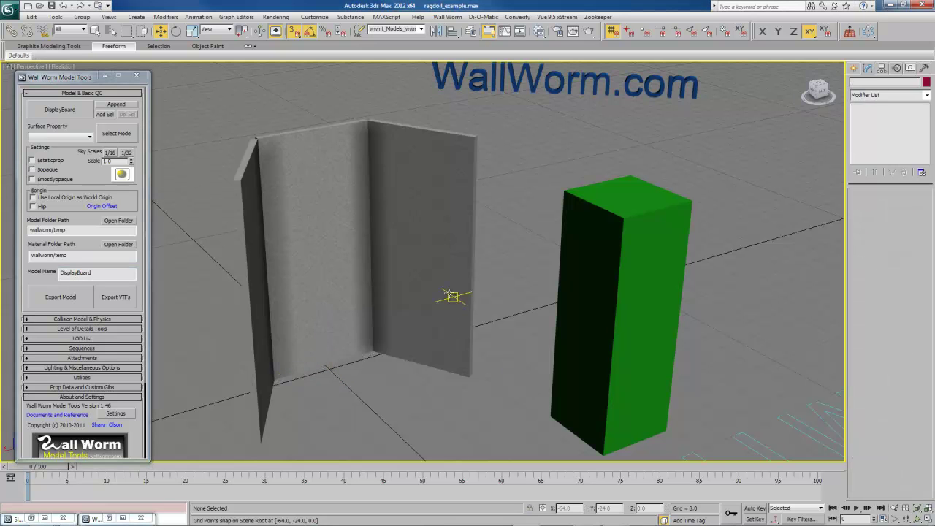
click(447, 294)
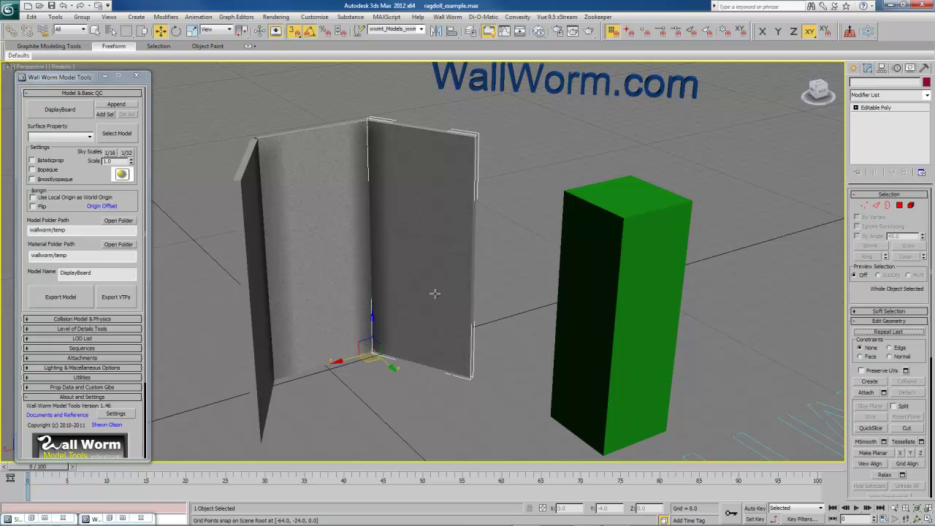
ctrl+click(246, 269)
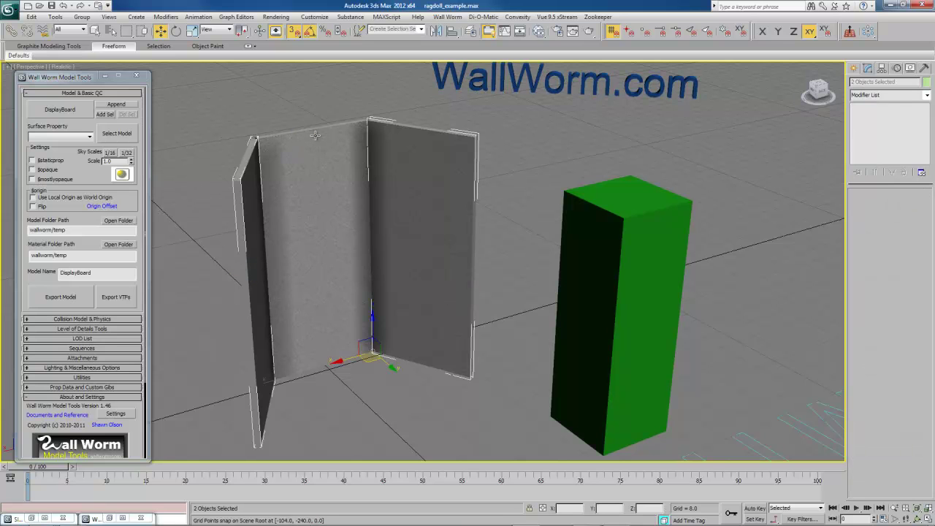
click(105, 115)
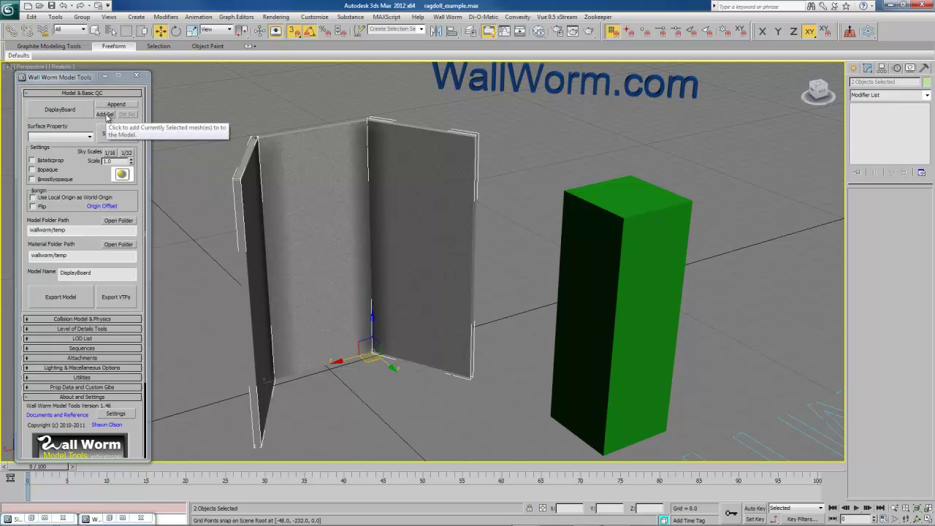
click(106, 115)
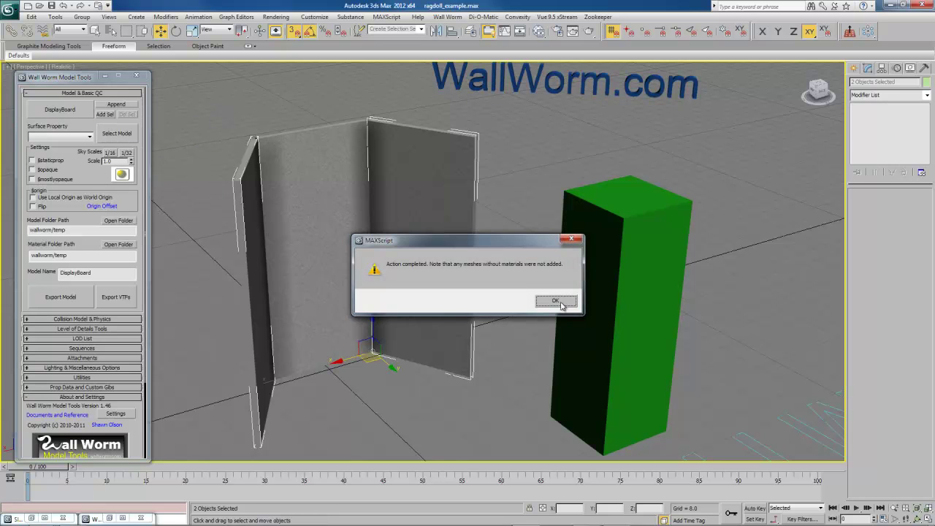
click(556, 301)
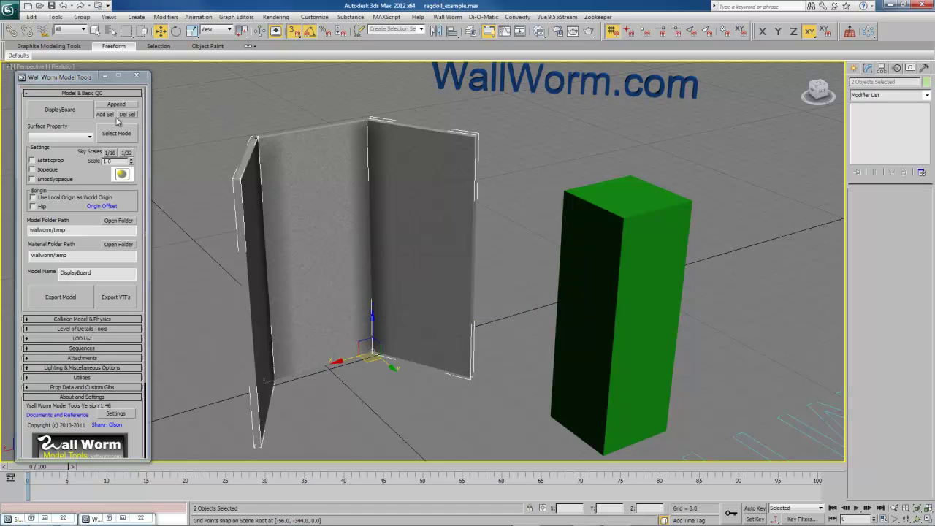
click(184, 198)
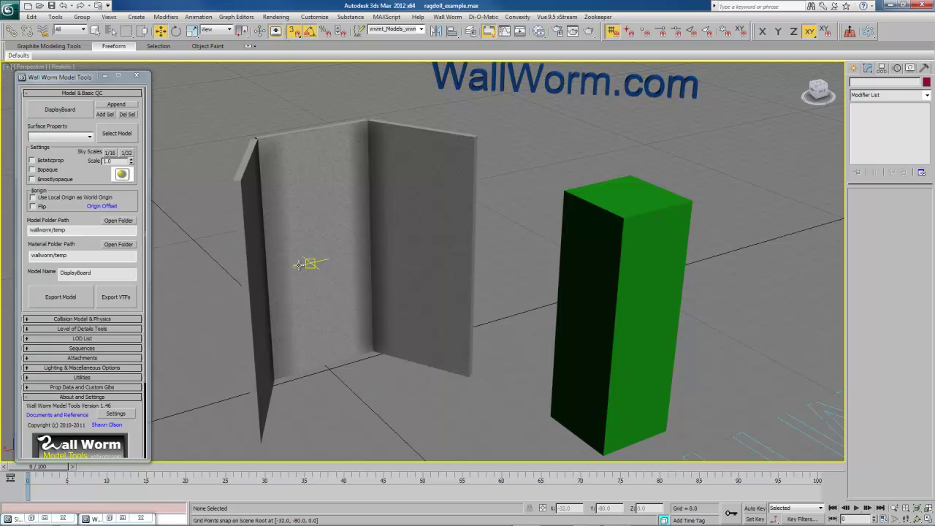
Step: Select all three panels of the DisplayBoard model, add them to its collision model, and deselect them
click(118, 135)
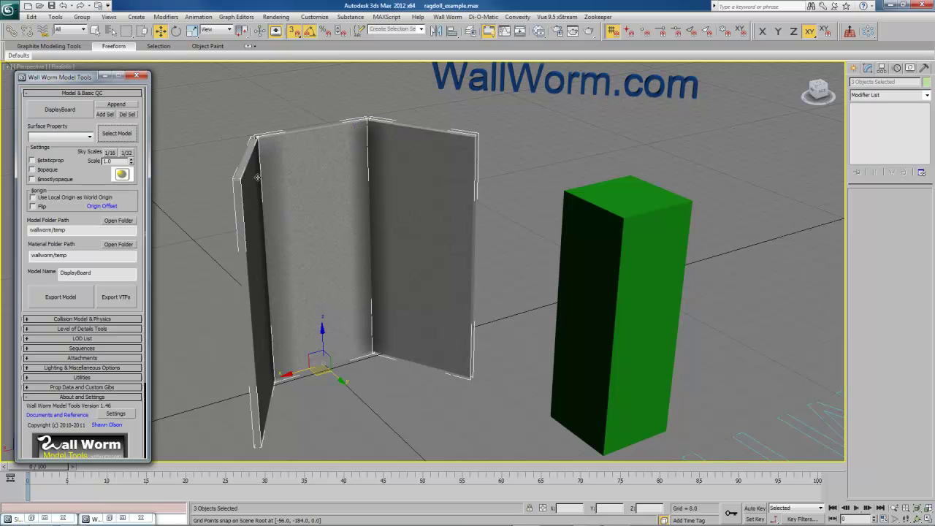
scroll(44, 219, down, 3)
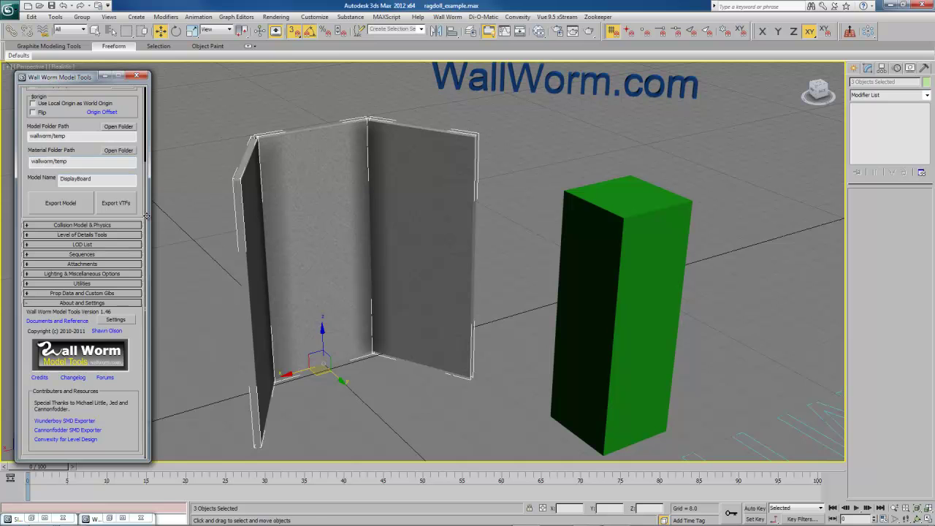
drag(515, 230, 200, 230)
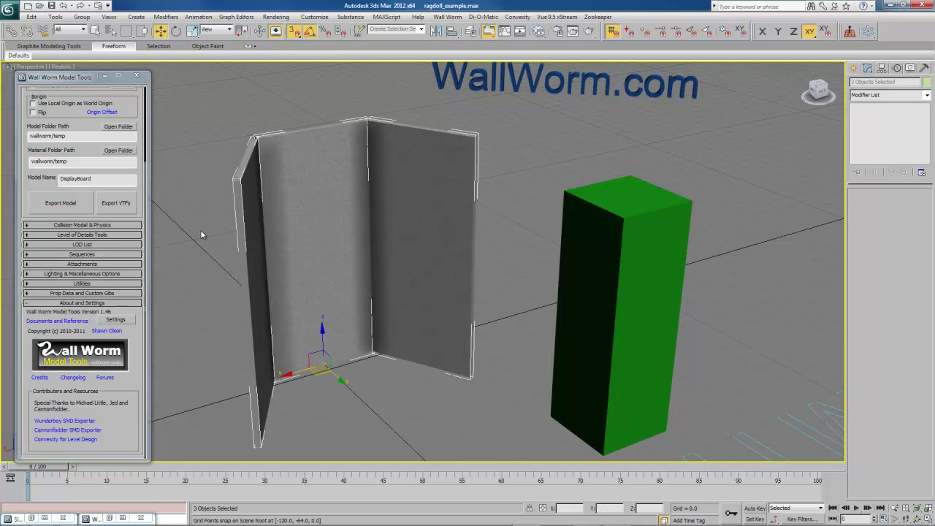
click(45, 225)
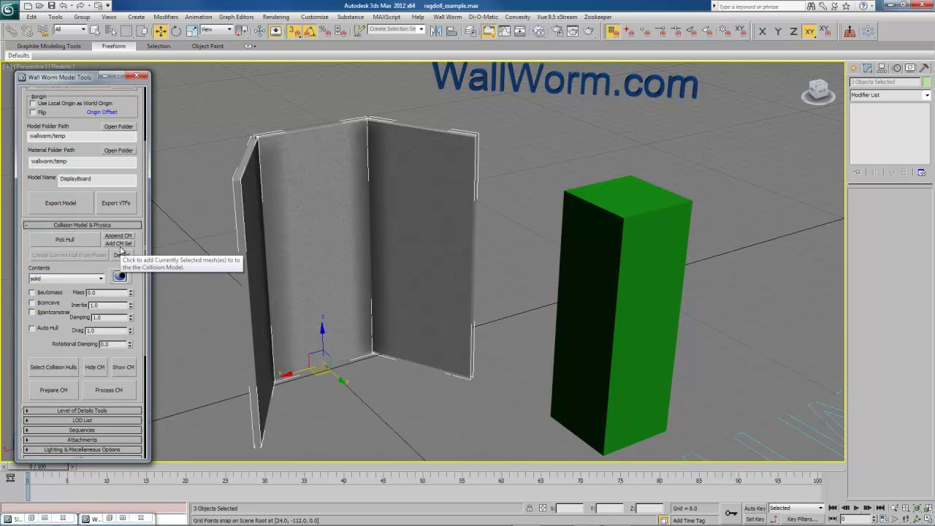
click(124, 244)
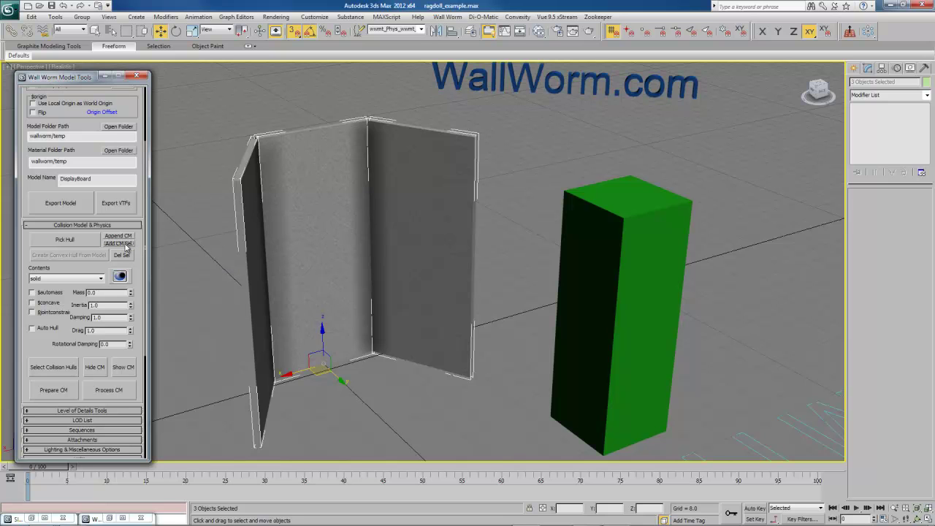
click(206, 253)
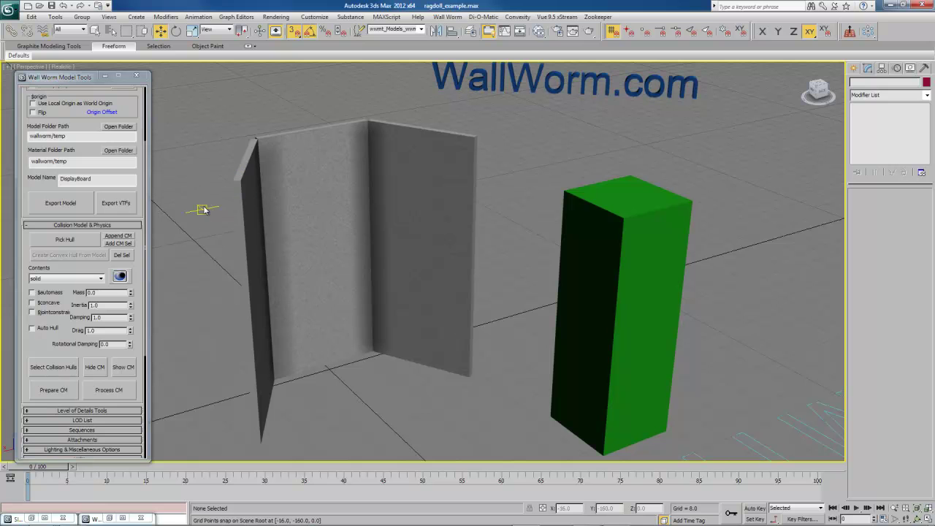
Step: Select side panel Object001 and turn on its bone property with Bone Tools
click(241, 180)
click(241, 180)
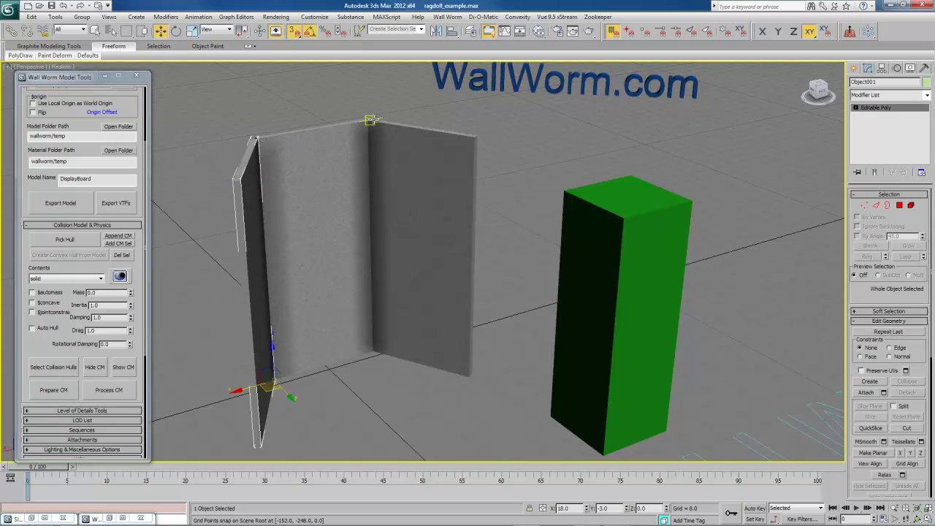
click(197, 17)
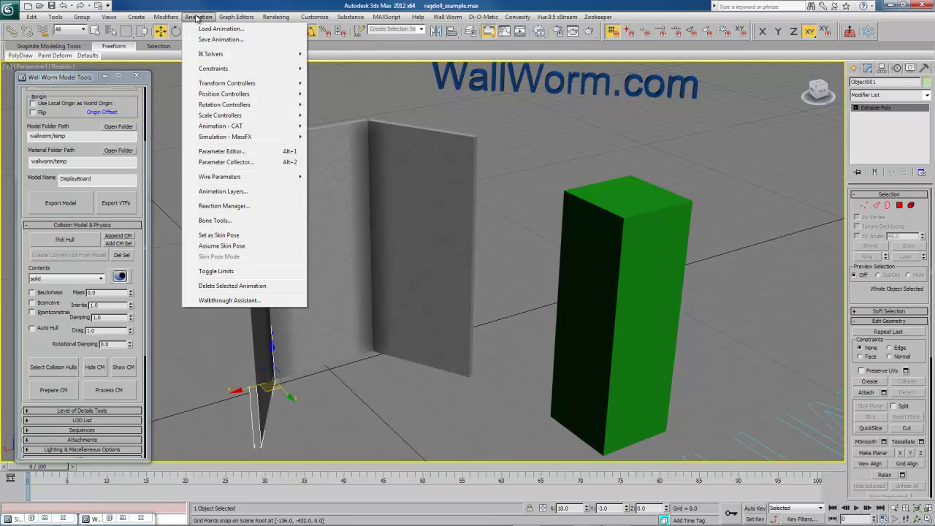
click(221, 222)
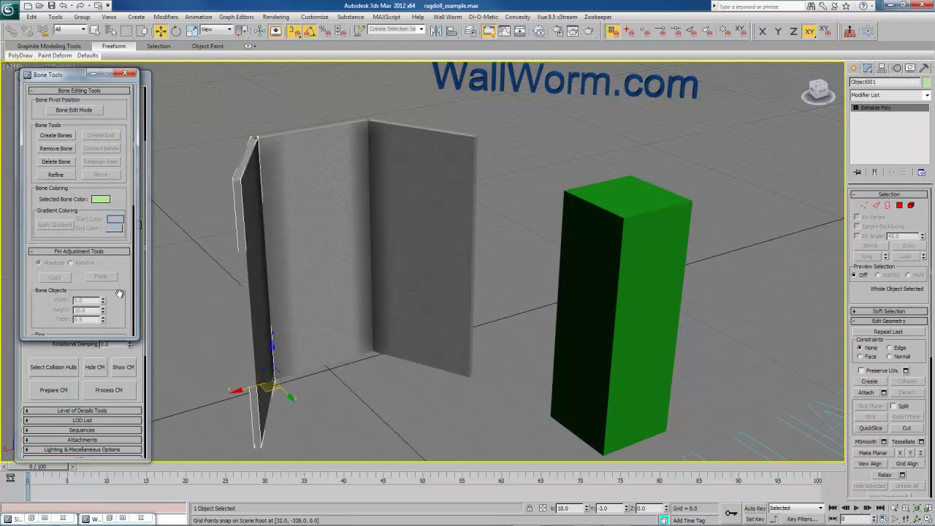
scroll(118, 301, down, 10)
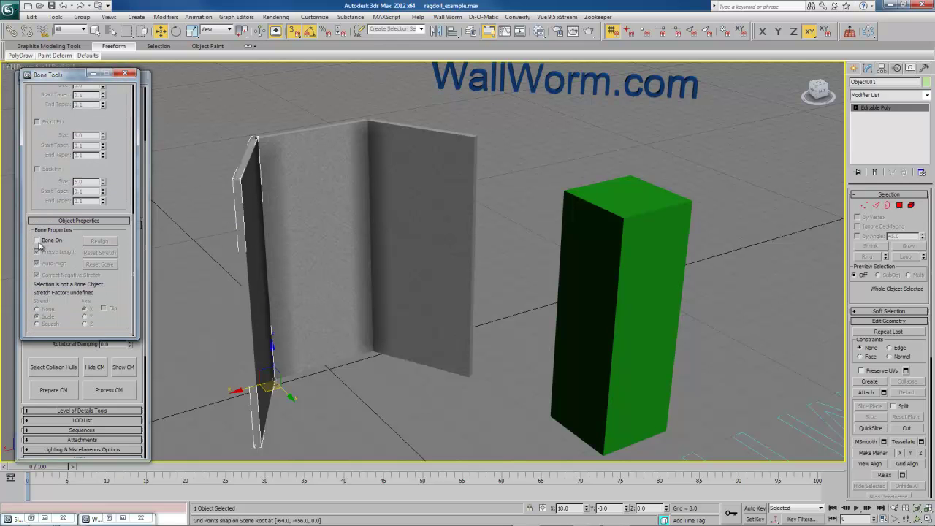
click(37, 240)
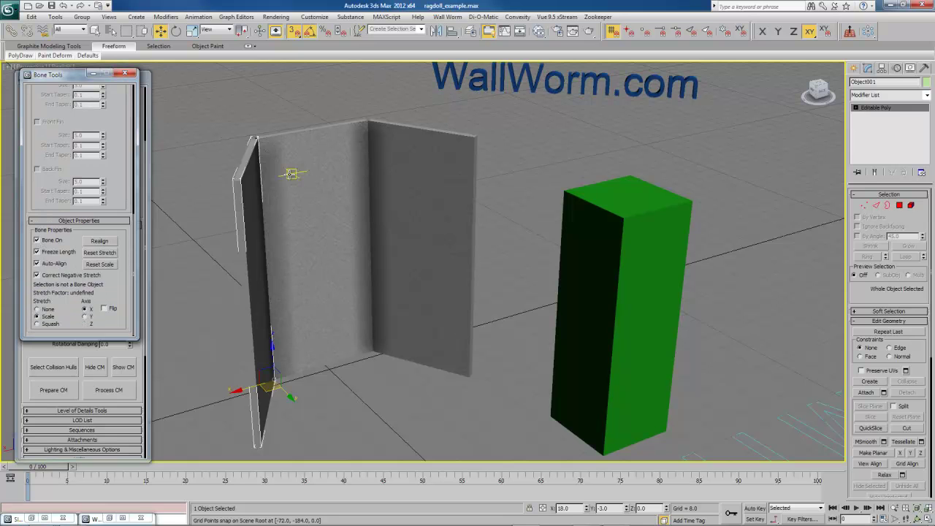
Step: Turn on the bone property for the central DisplayBoard panel and Object002, and close Bone Tools
click(38, 240)
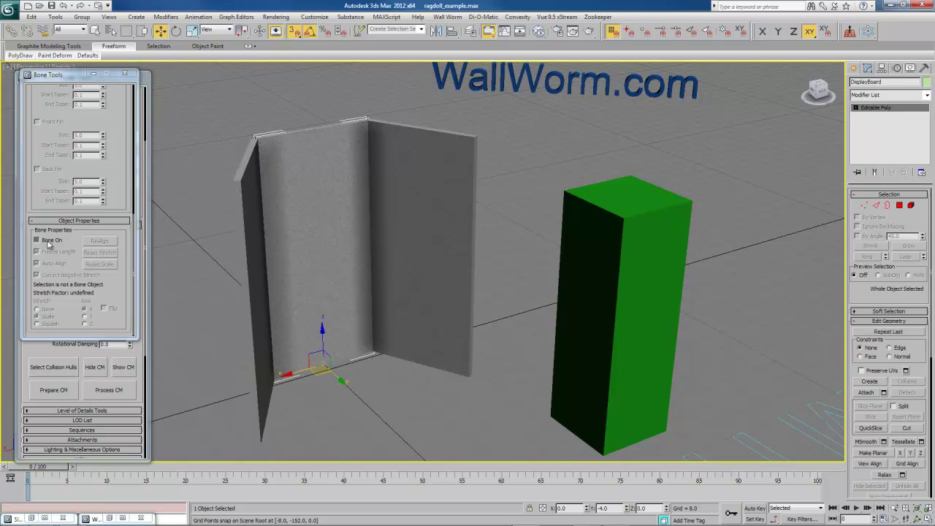
click(51, 241)
click(444, 231)
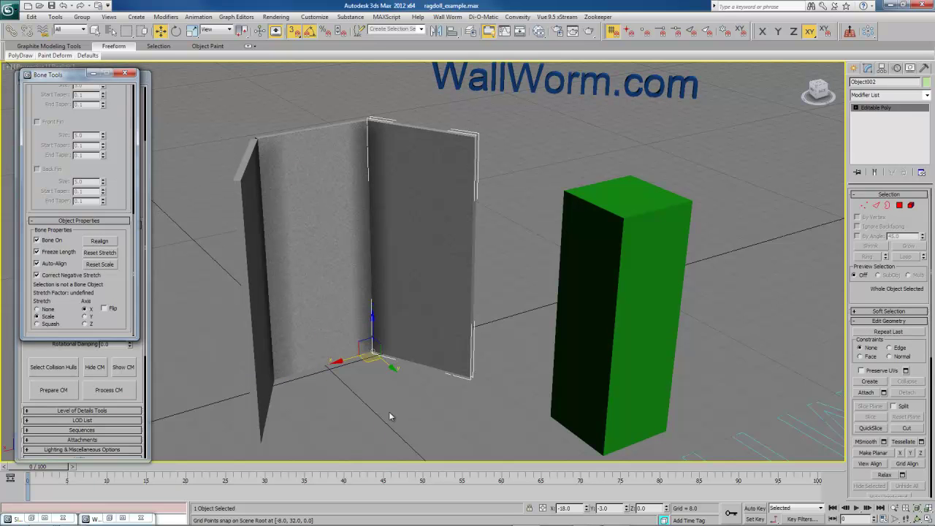
click(391, 410)
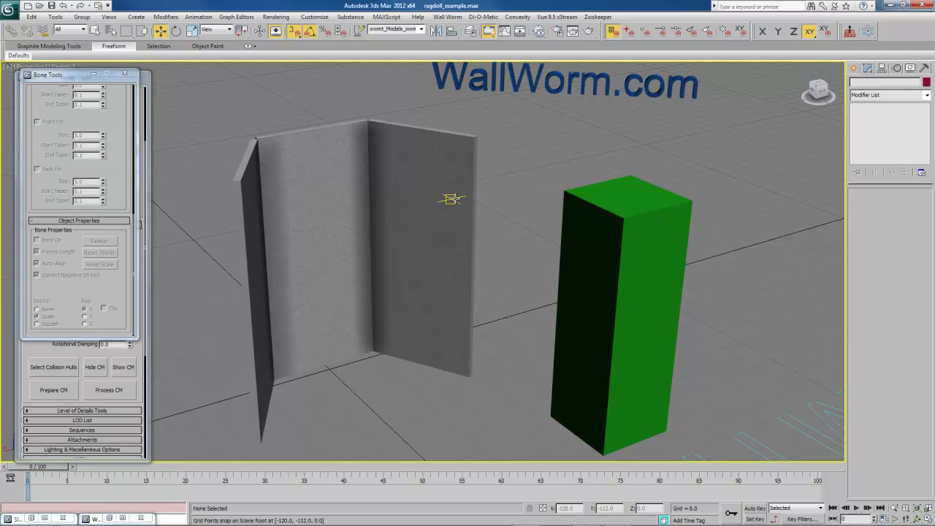
click(125, 73)
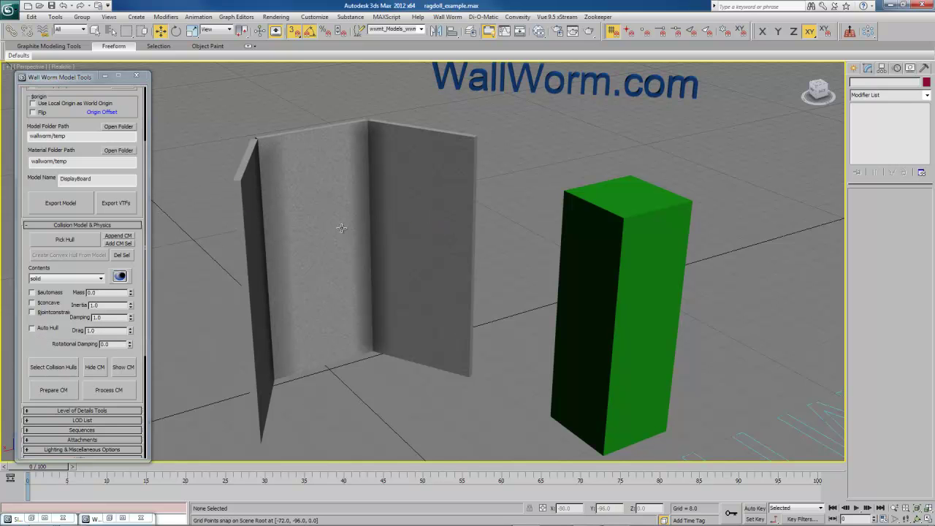
Step: Enable $jointconstrain and $automass in the DisplayBoard's collision model and physics settings
click(32, 313)
scroll(32, 313, down, 3)
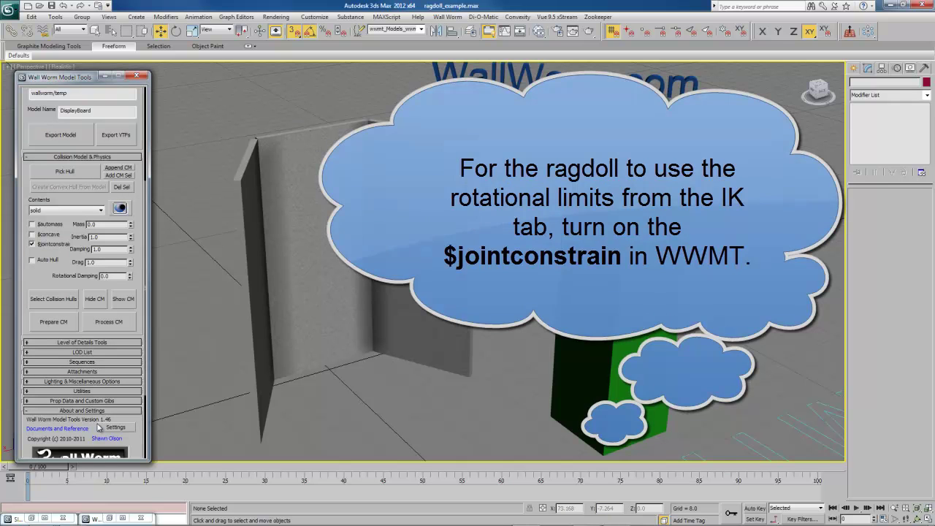
scroll(60, 355, up, 3)
drag(60, 356, 60, 360)
click(33, 298)
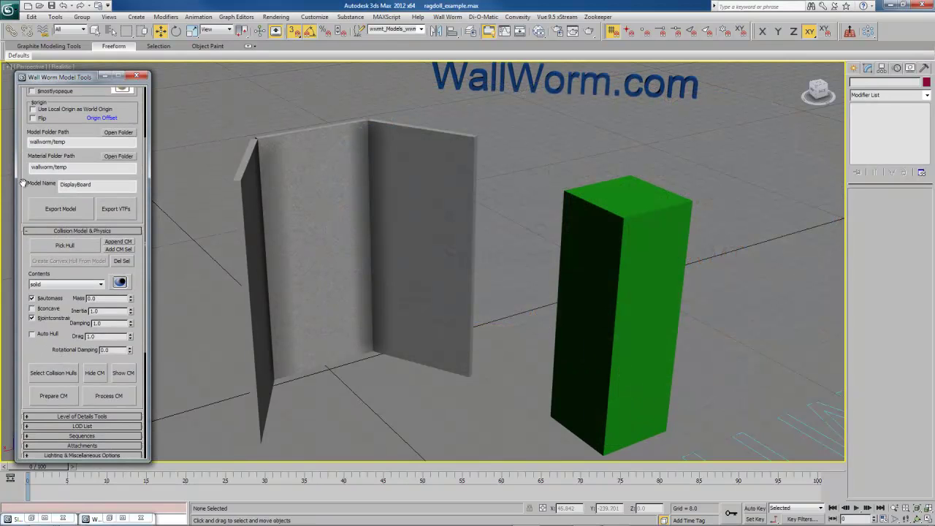
Step: Set the DisplayBoard model's surface property to cardboard
scroll(44, 183, up, 4)
click(84, 133)
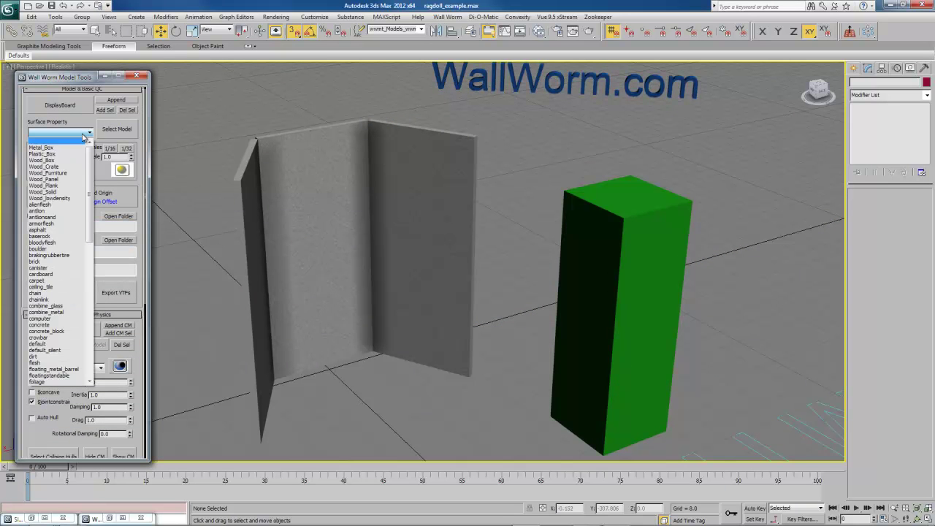
scroll(44, 217, down, 3)
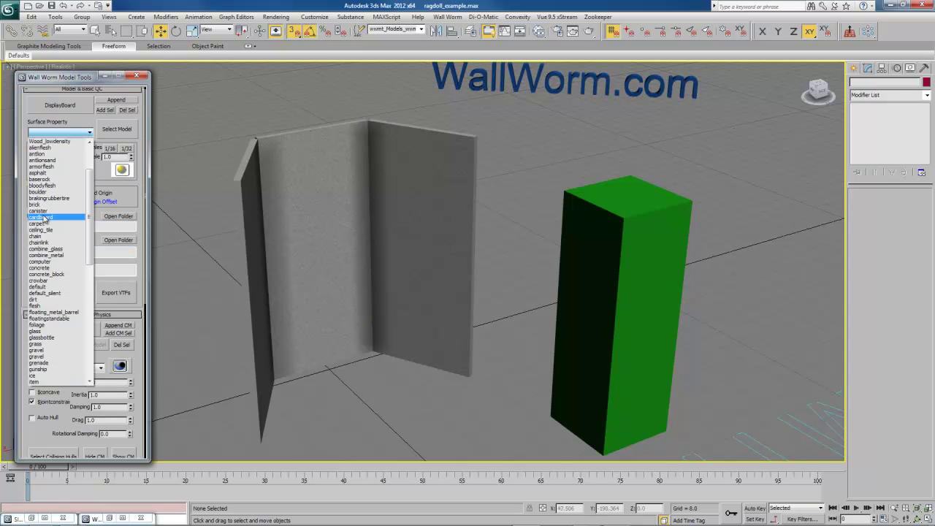
click(44, 218)
Step: Export and compile the DisplayBoard model, and dismiss the compiler console
scroll(65, 249, down, 10)
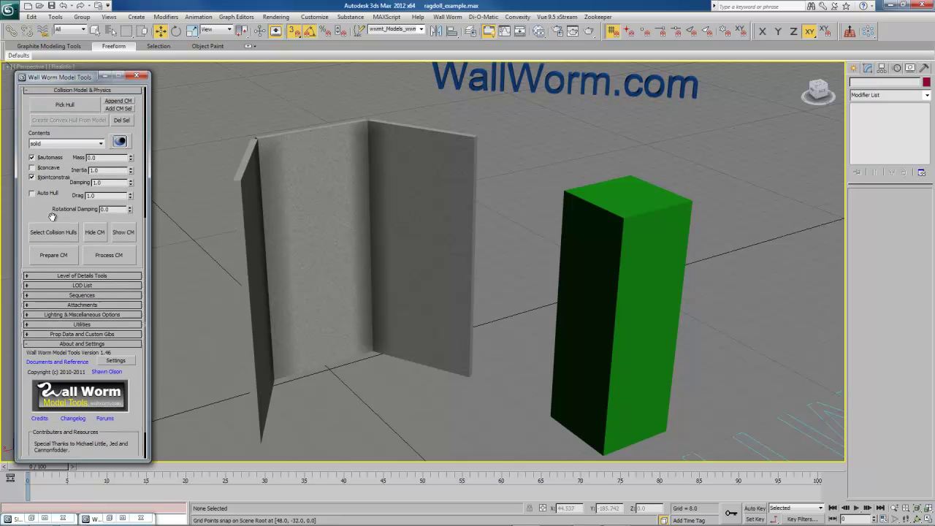
scroll(67, 254, up, 8)
click(67, 251)
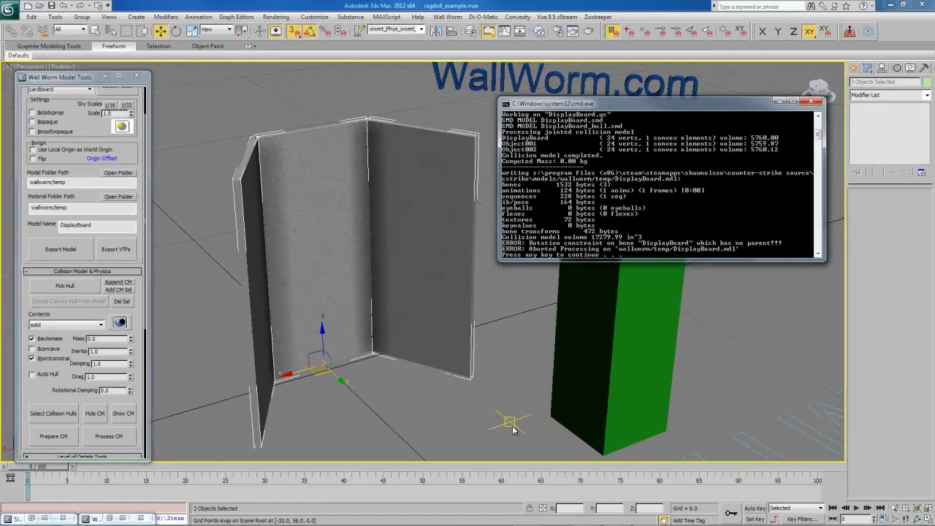
key(Return)
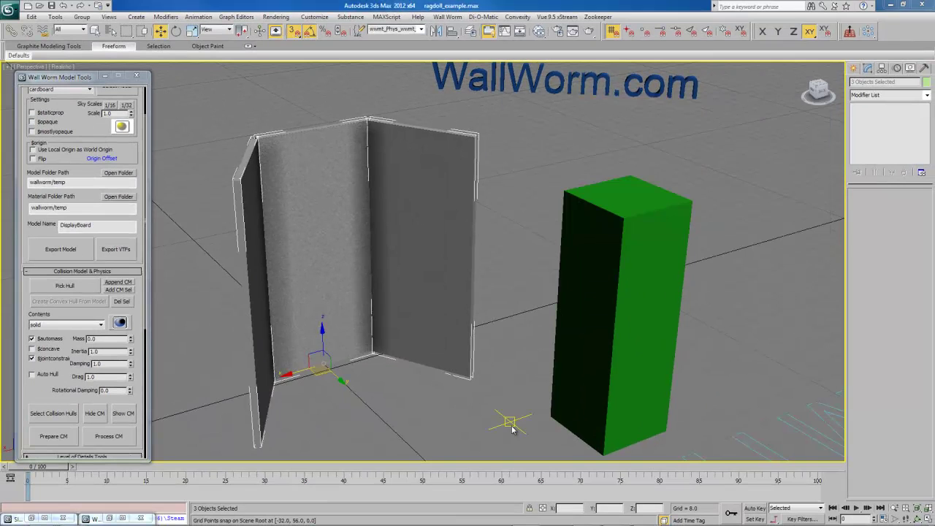
Step: Turn off Active and Limited for the X, Y and Z rotational joints of the central DisplayBoard panel
click(314, 188)
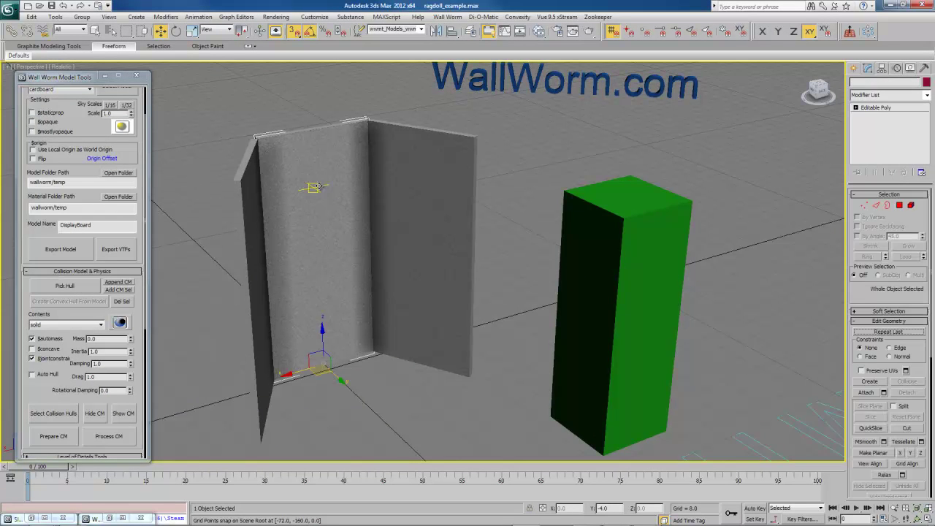
click(883, 68)
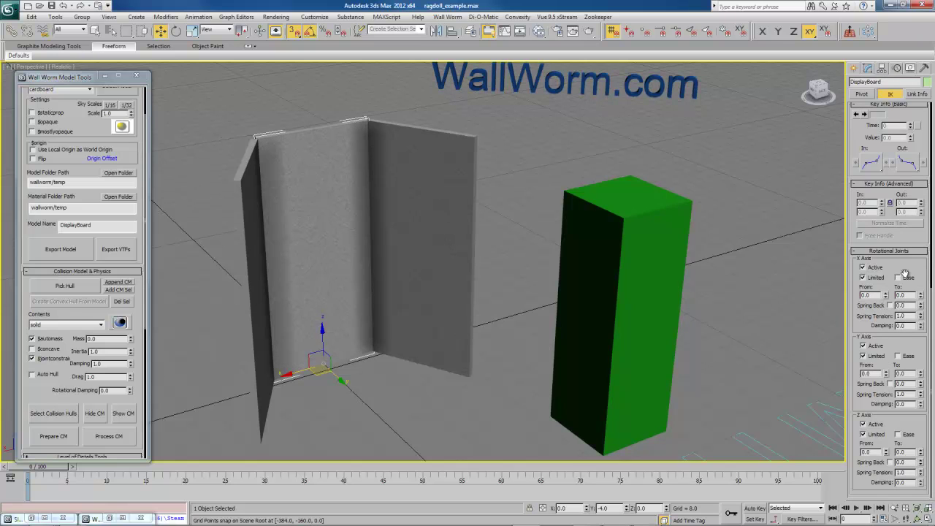
click(862, 267)
click(862, 278)
click(862, 346)
click(863, 356)
click(863, 424)
click(863, 434)
click(422, 419)
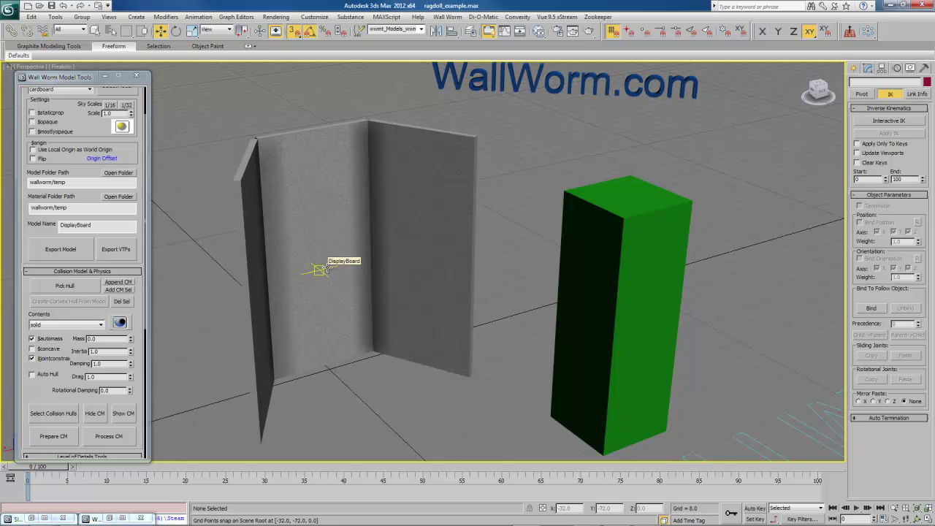
Step: Check the rotational joint settings of Object002 and the central panel, and export the DisplayBoard model again
click(422, 247)
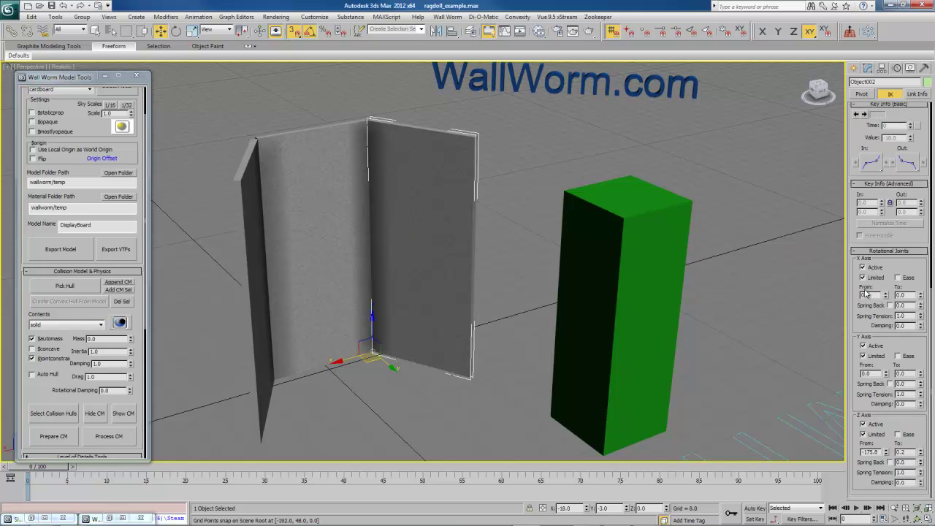
click(299, 144)
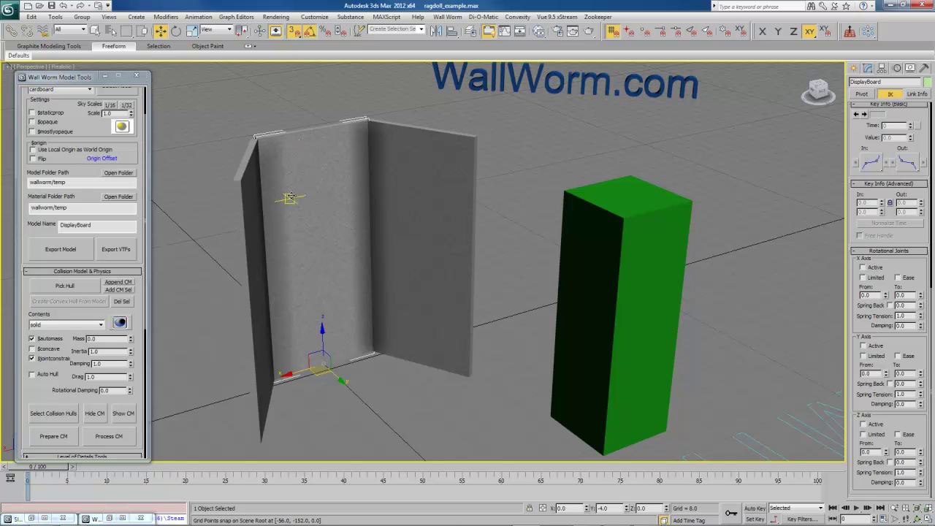
mouse_move(373, 414)
middle_down()
mouse_move(382, 411)
mouse_move(358, 413)
middle_up()
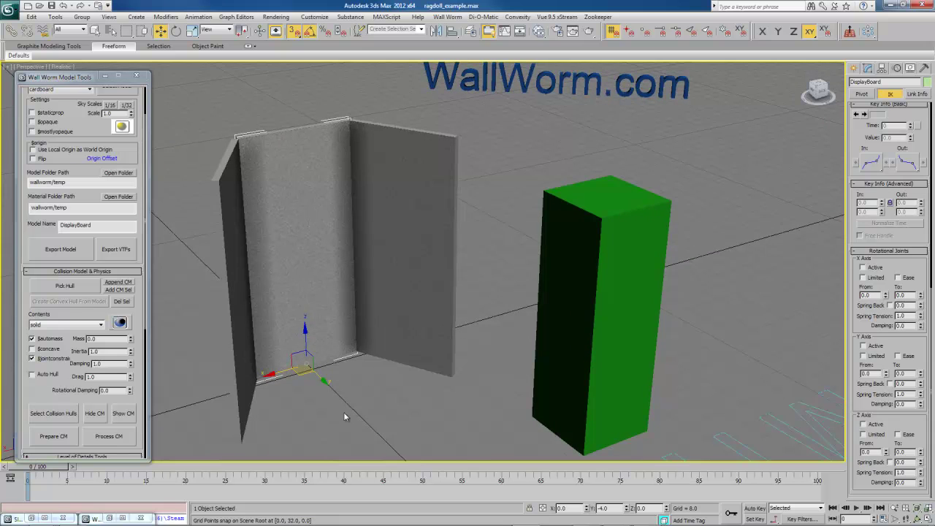
click(62, 250)
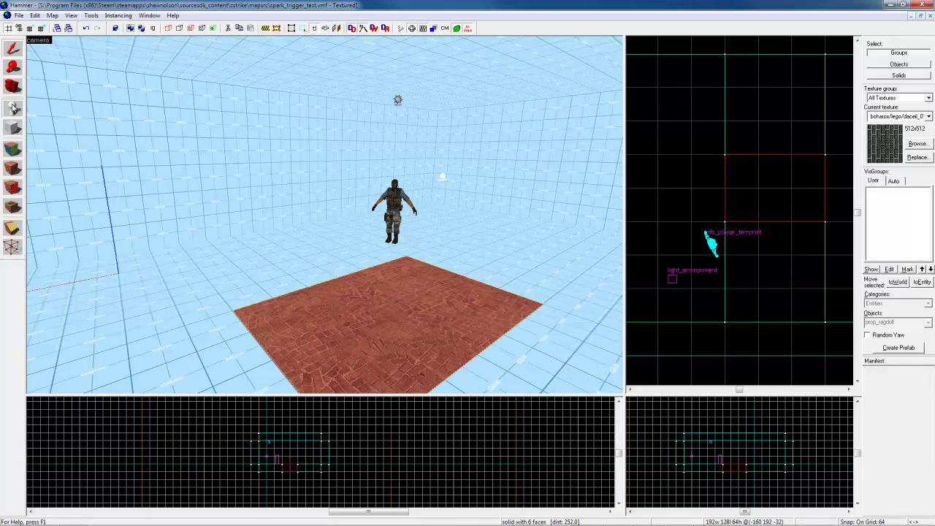
Step: Switch to Hammer and place a prop_ragdoll entity on the floor beside the brick platform
click(13, 108)
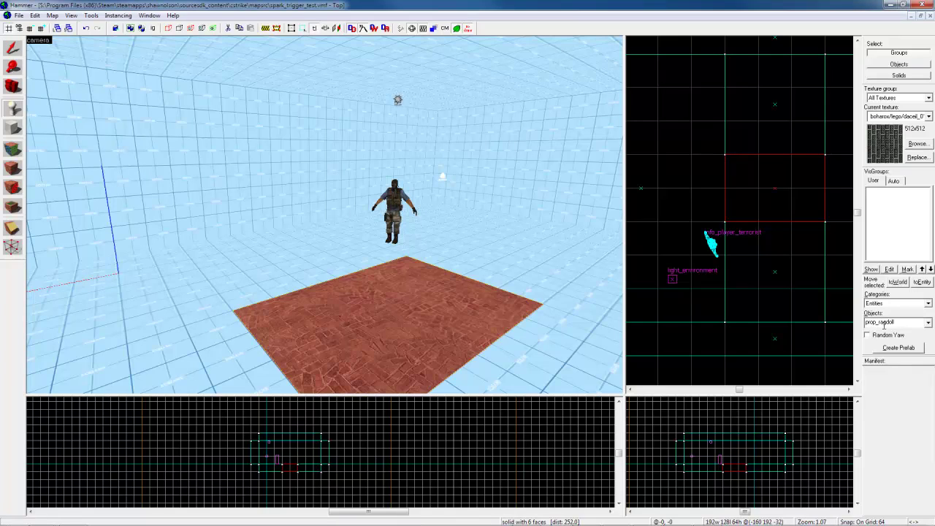
click(895, 322)
click(929, 323)
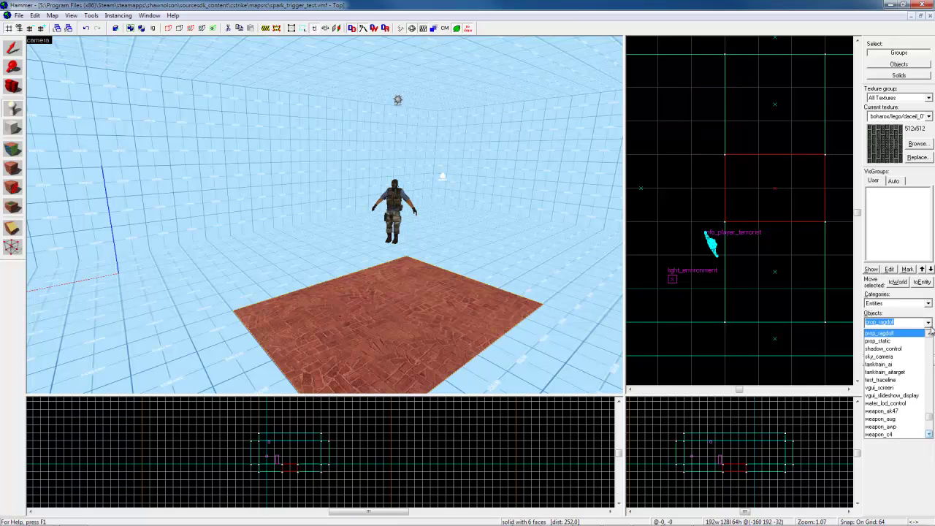
click(930, 333)
click(890, 341)
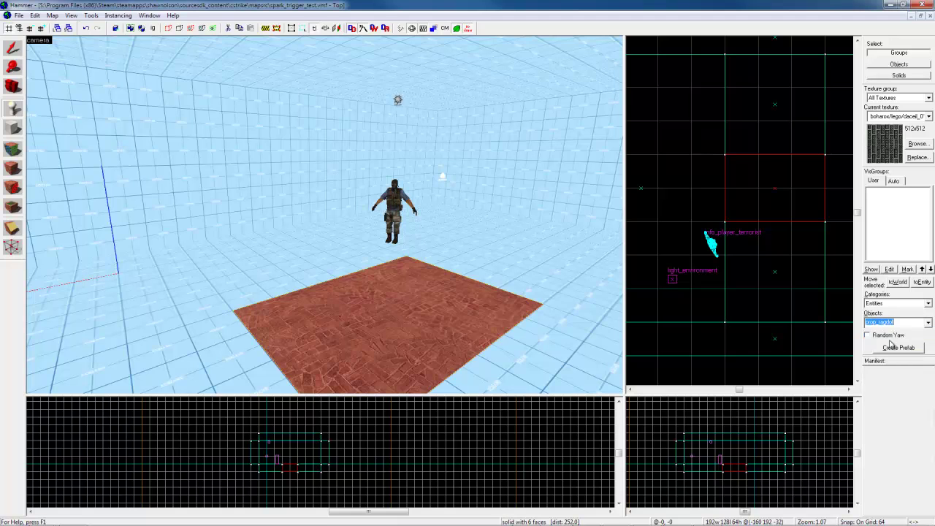
click(138, 300)
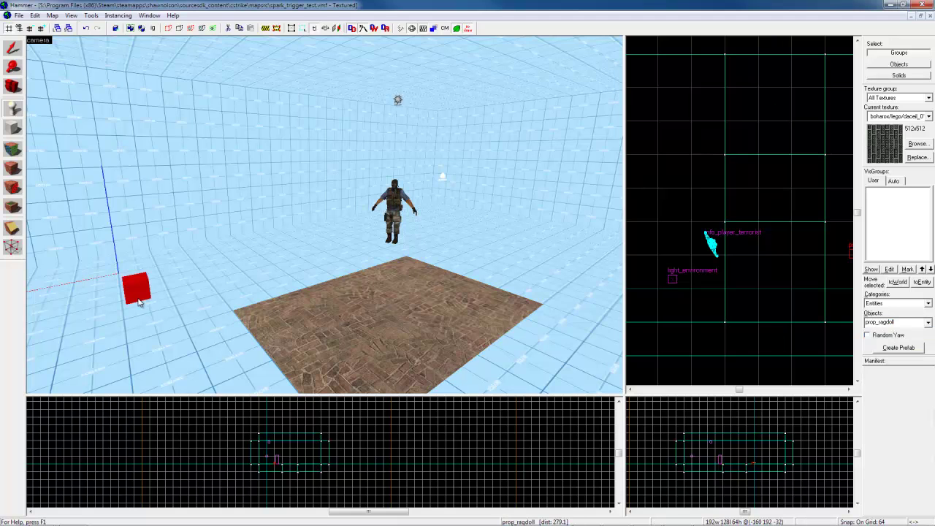
key(shift+s)
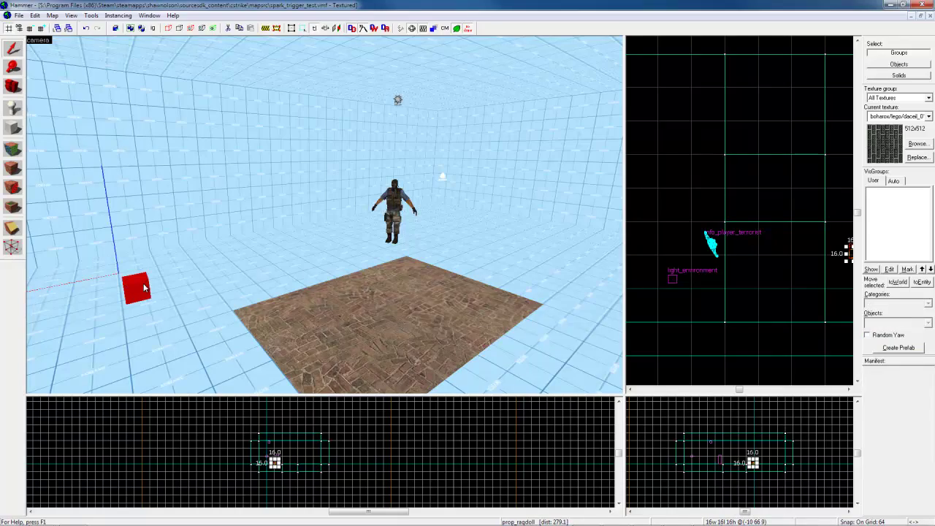
Step: Set the ragdoll's World Model to models/wallworm/temp/displayboard.mdl, apply it and close its properties
double_click(144, 289)
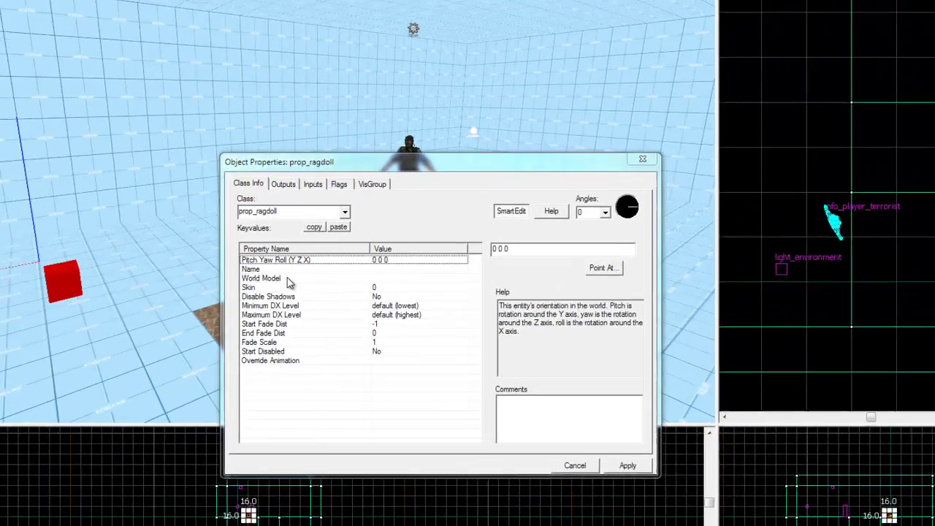
click(394, 286)
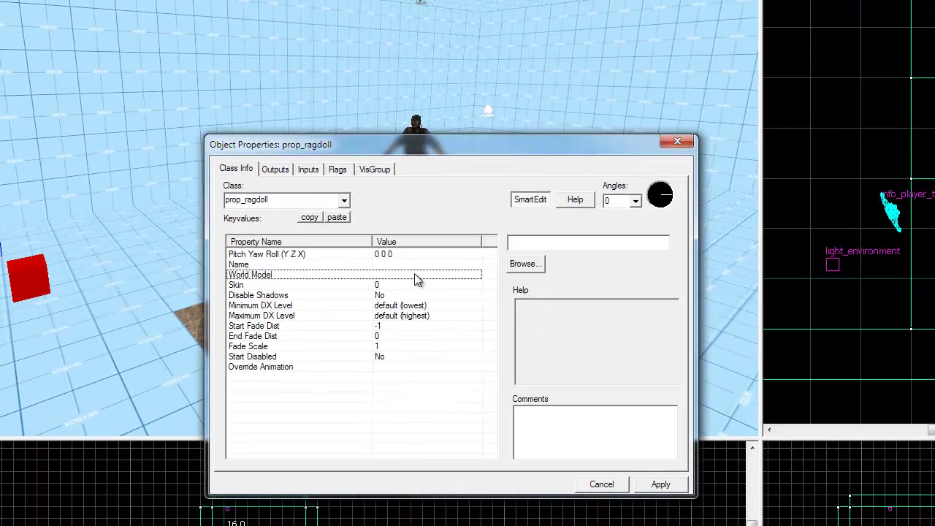
click(526, 263)
click(299, 425)
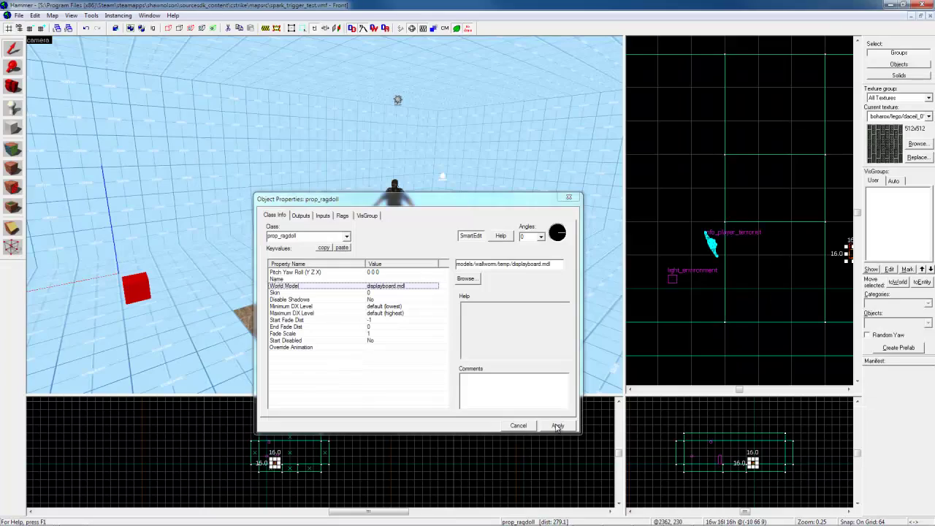
click(557, 425)
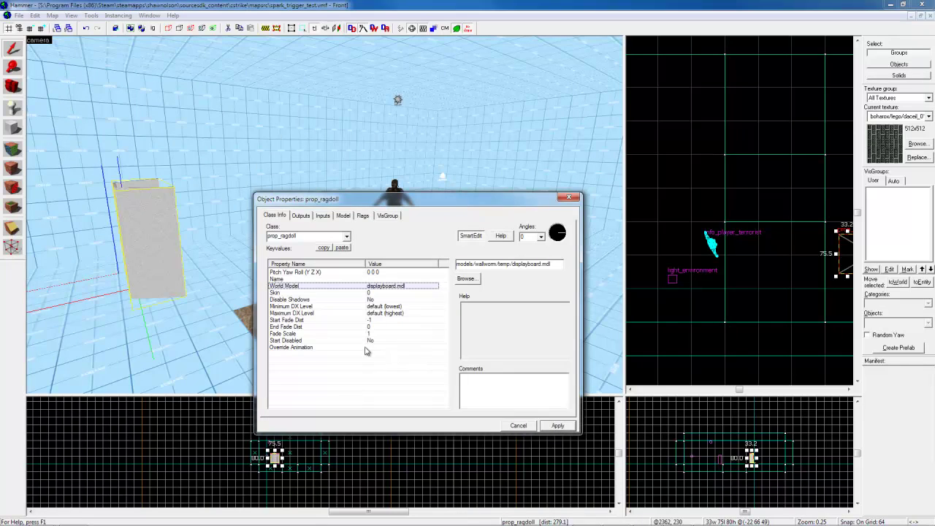
click(569, 197)
Step: Make two copies of the display board ragdoll, lined up in a row beside the brick platform
key(ctrl+shift+e)
scroll(789, 279, down, 1)
drag(829, 267, 820, 165)
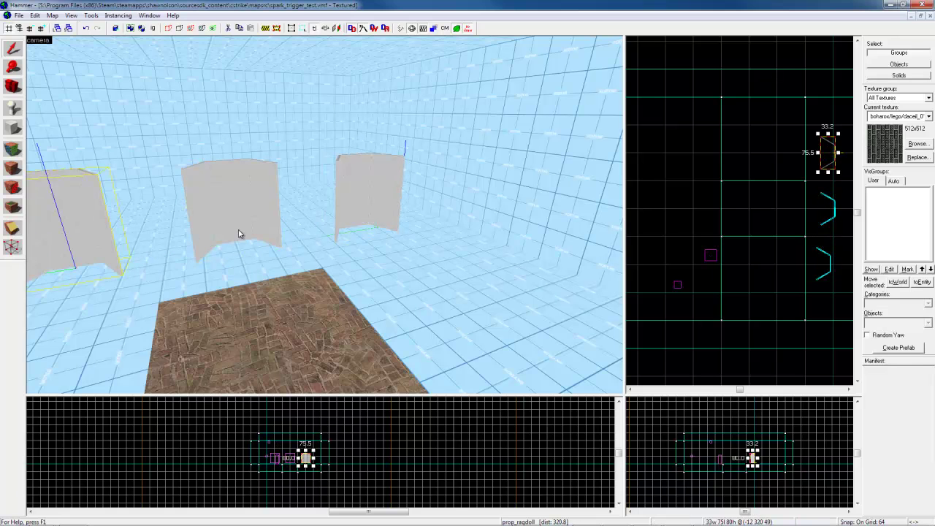
key(z)
Step: Enable the Start asleep flag on the middle display board ragdoll and apply it
double_click(325, 215)
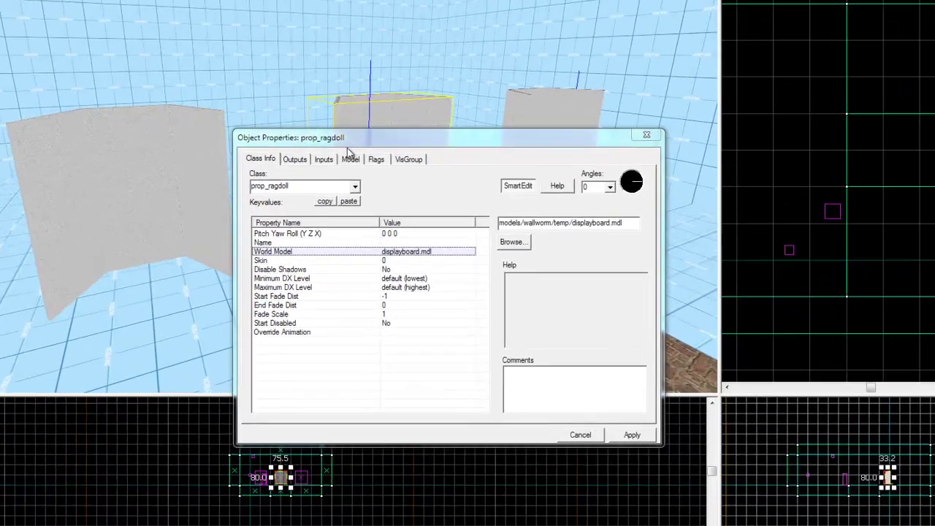
click(378, 150)
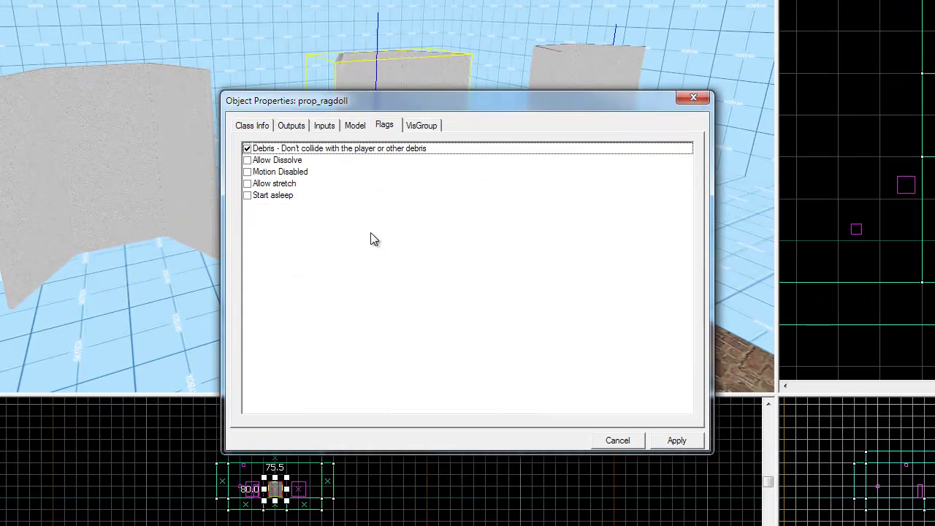
click(247, 195)
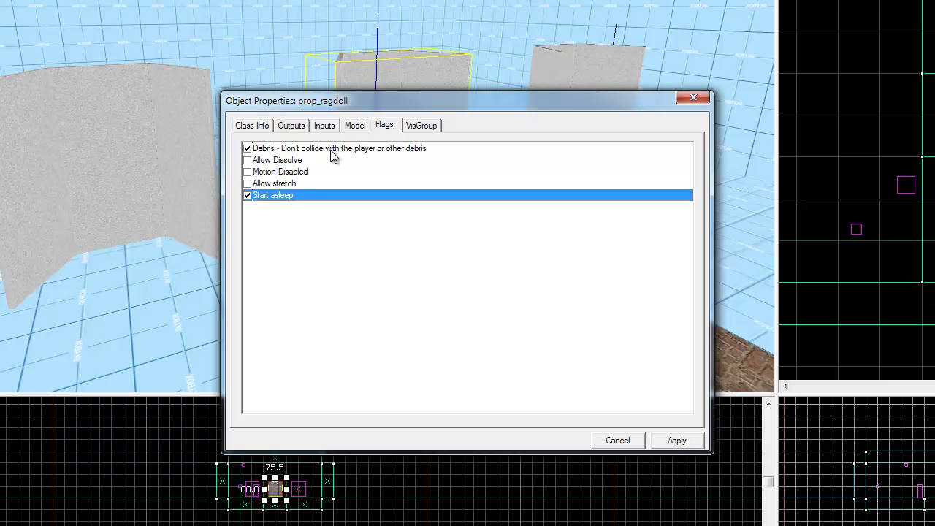
click(678, 443)
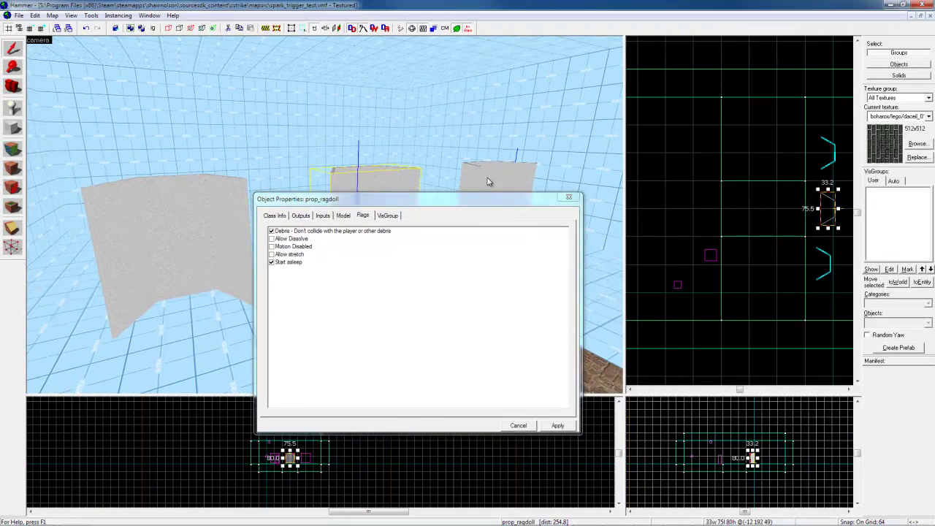
Step: Turn off the Debris flag and enable Start asleep on the original display board ragdoll, and apply the flags
click(487, 178)
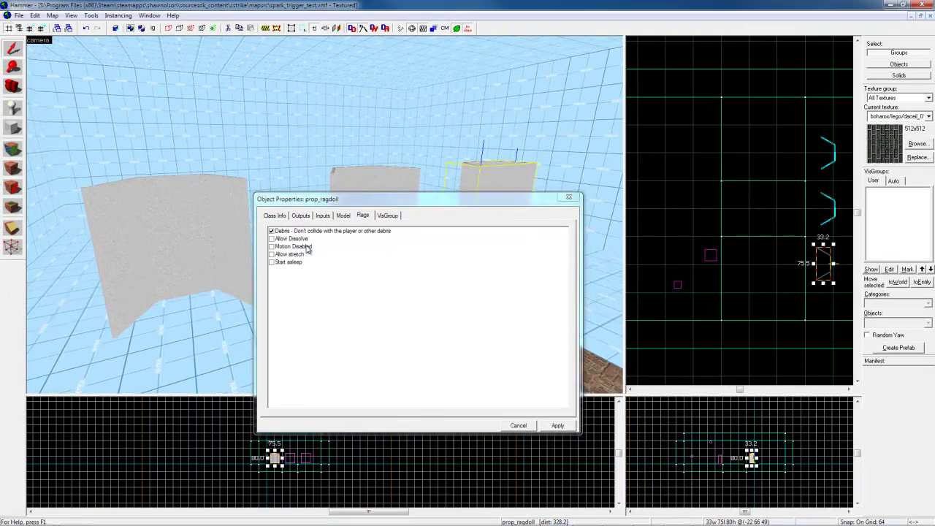
click(271, 231)
click(271, 262)
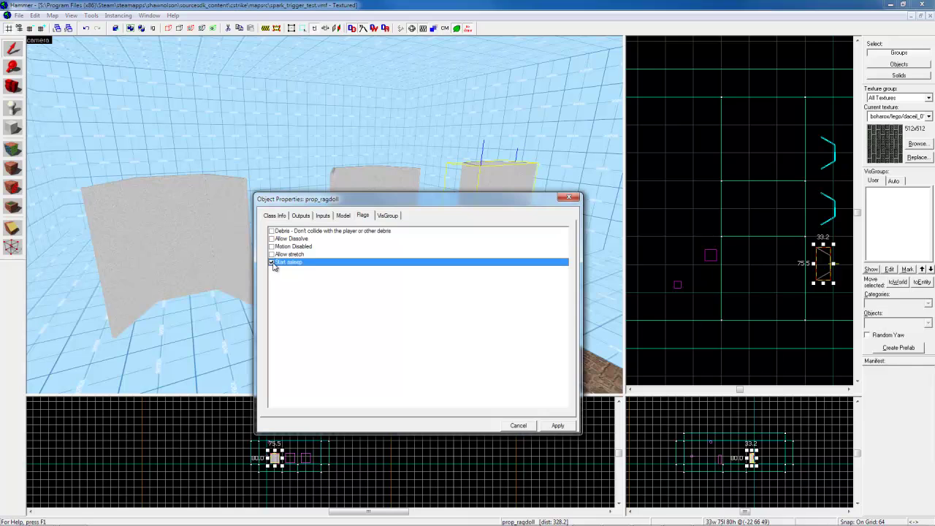
click(557, 425)
Step: Review the flags of all three display board ragdolls in turn and apply them
click(203, 195)
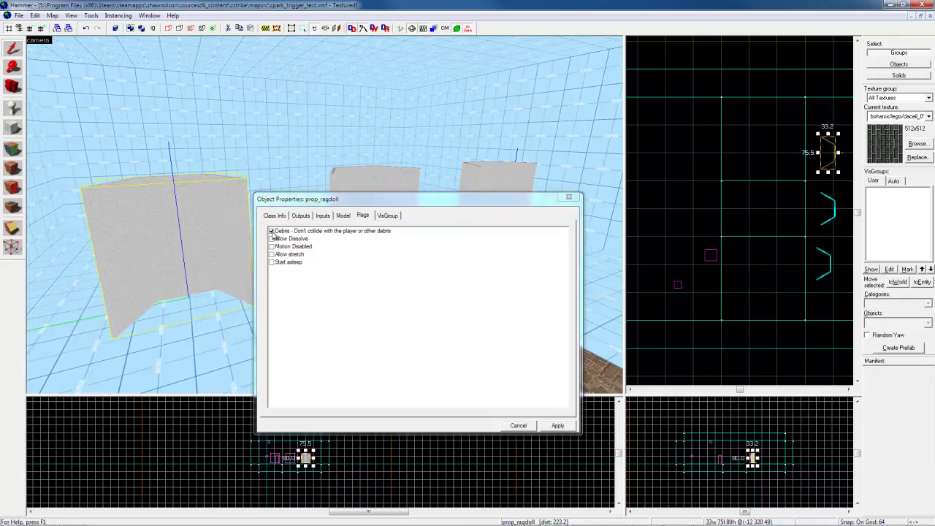
click(351, 177)
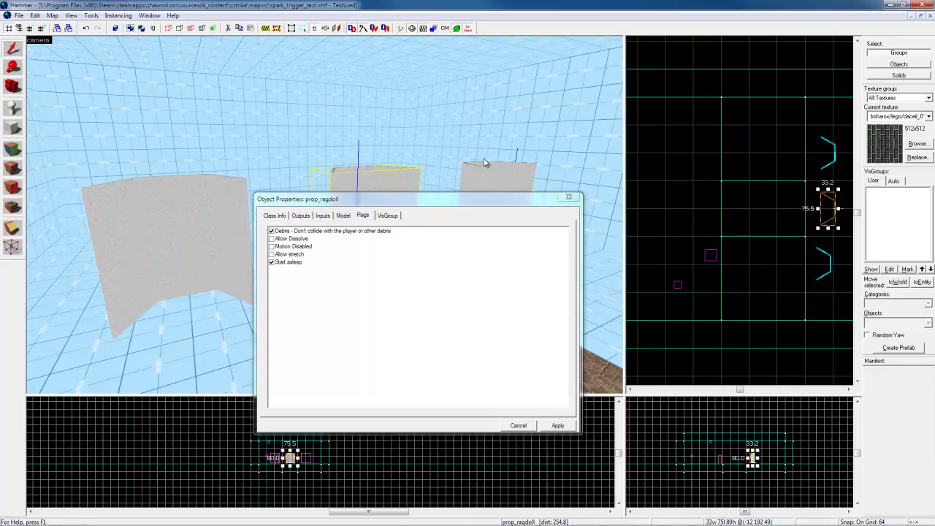
click(484, 162)
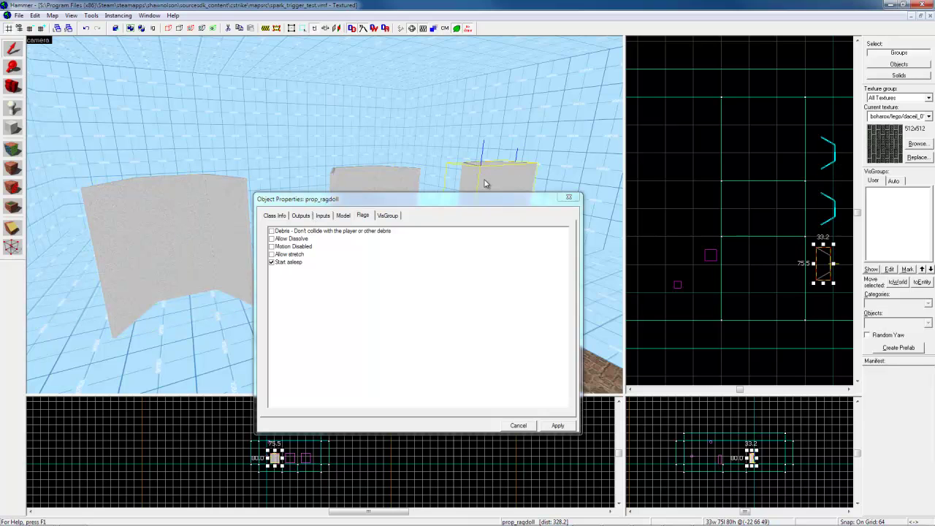
click(564, 426)
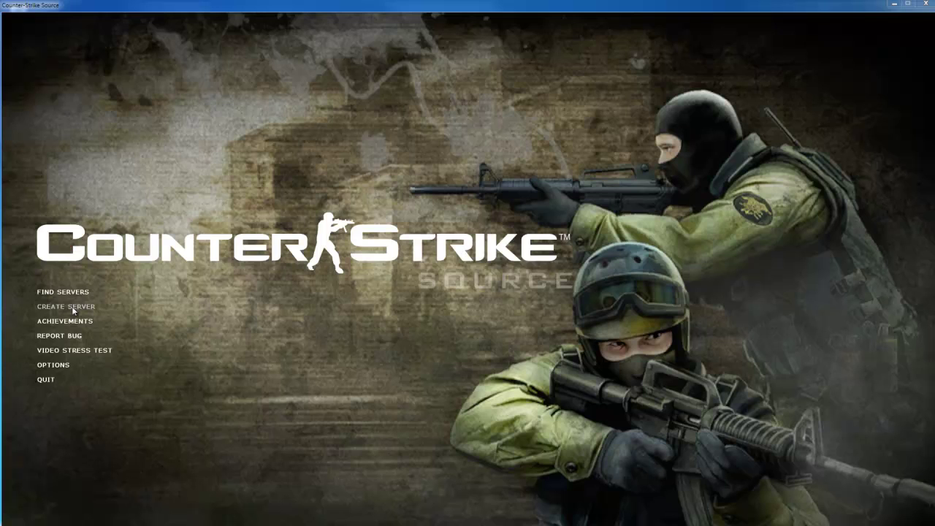
Step: Switch to Counter-Strike: Source, start a server with the map spark_trigger_test, and join with automatic team assignment
click(66, 306)
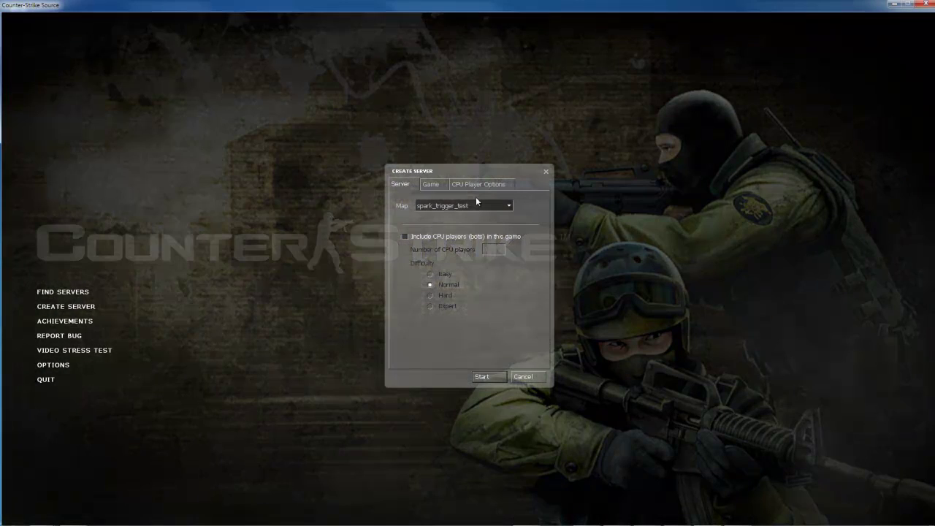
click(484, 377)
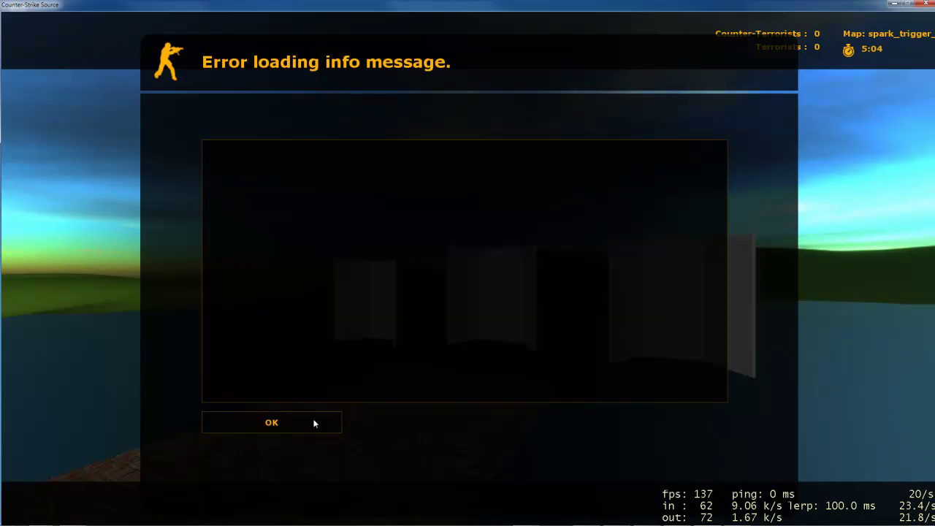
click(307, 427)
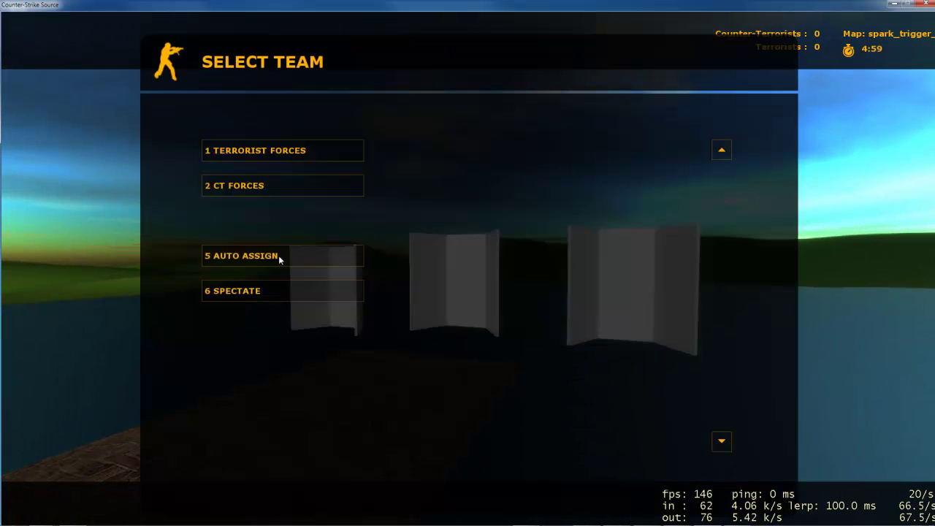
click(279, 255)
click(282, 252)
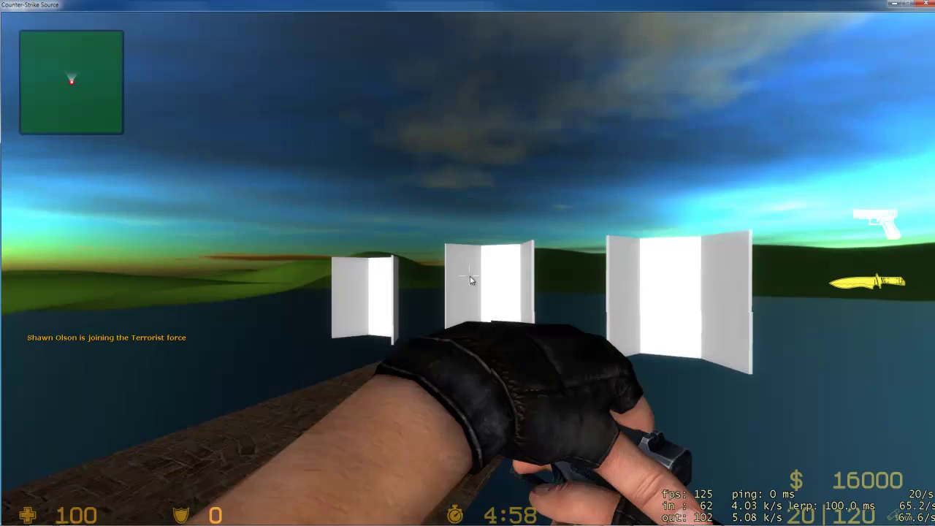
Step: Walk in among the three display boards and examine their panels from the front and from behind
key(w)
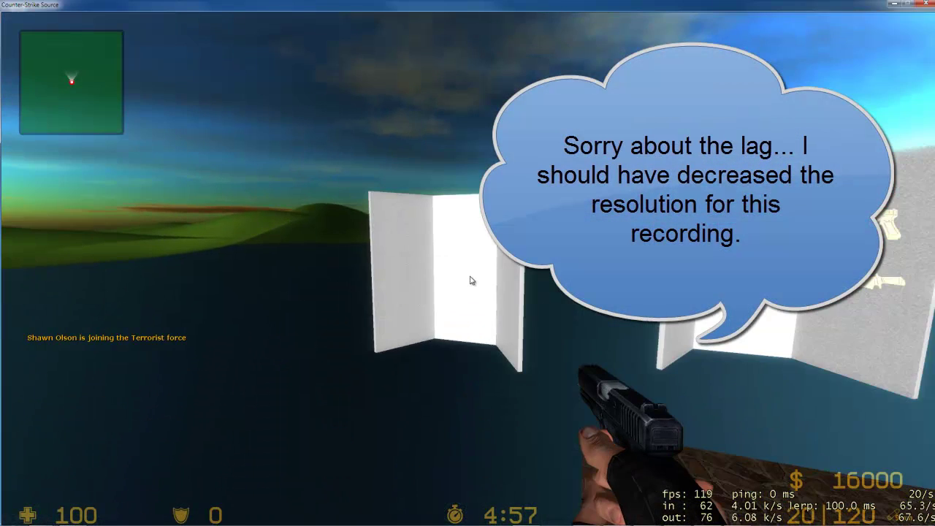
key(w)
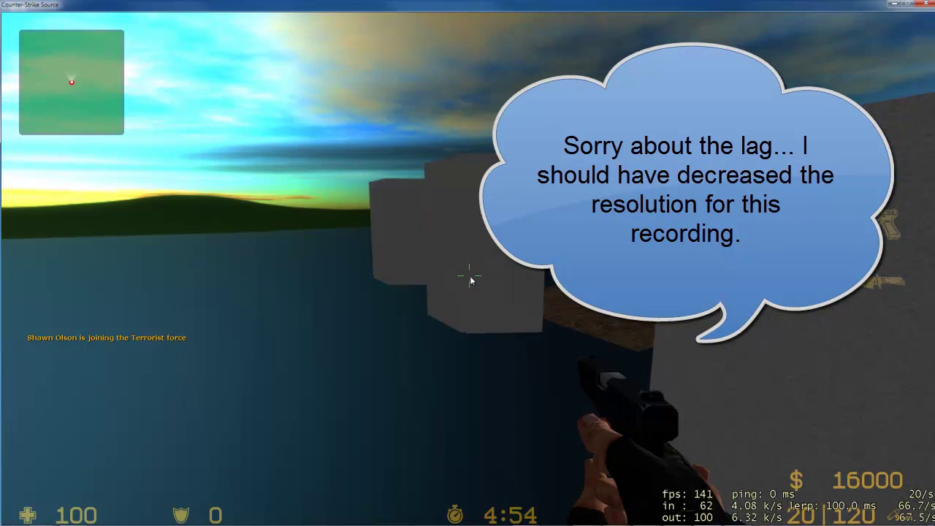
key(w)
key(s)
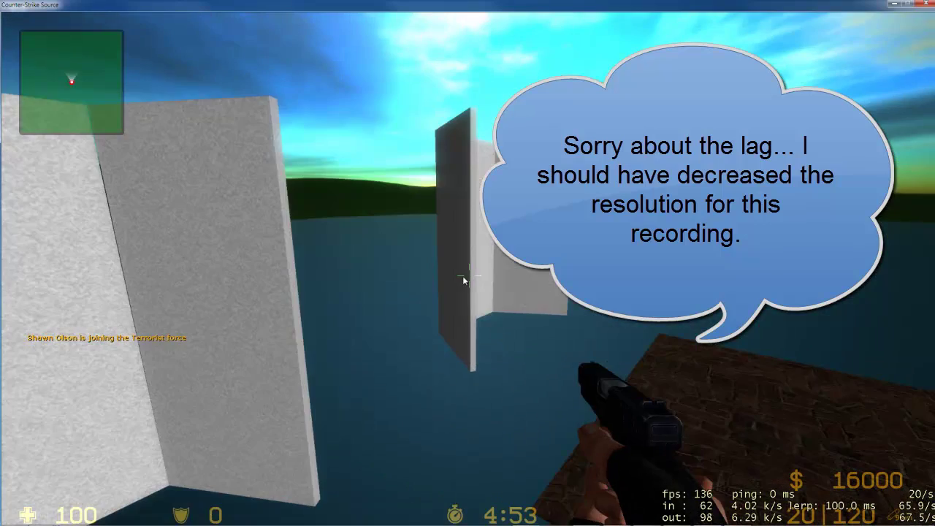
key(w)
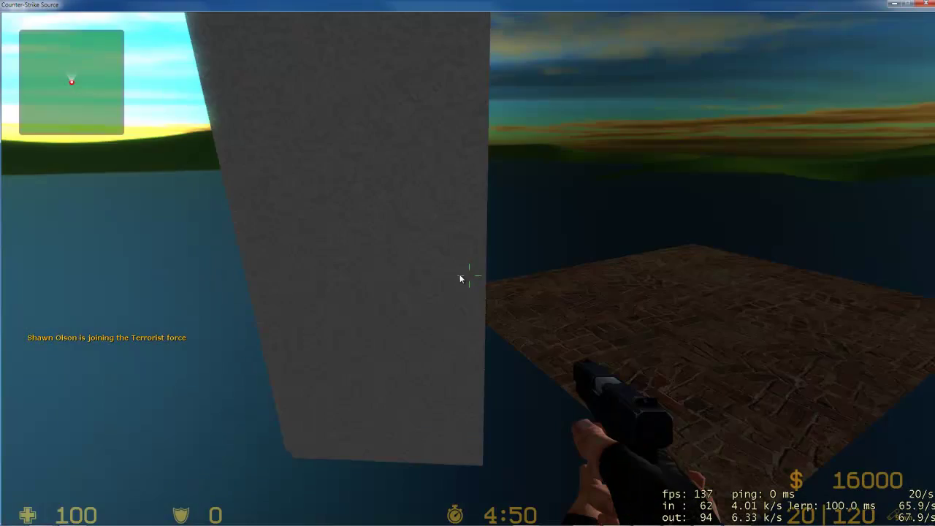
key(w)
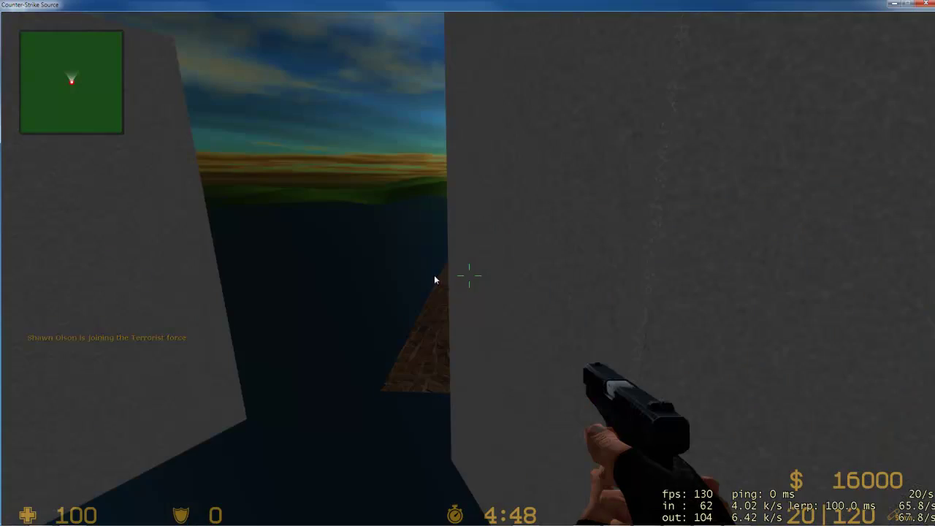
key(s)
key(w)
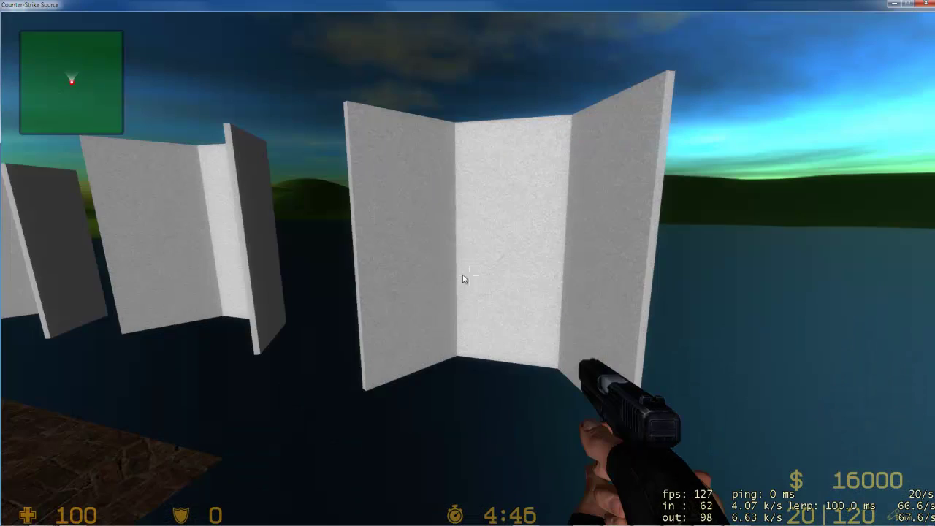
Step: Walk into the display boards repeatedly to test how their hinged panels react to player contact
key(w)
key(s)
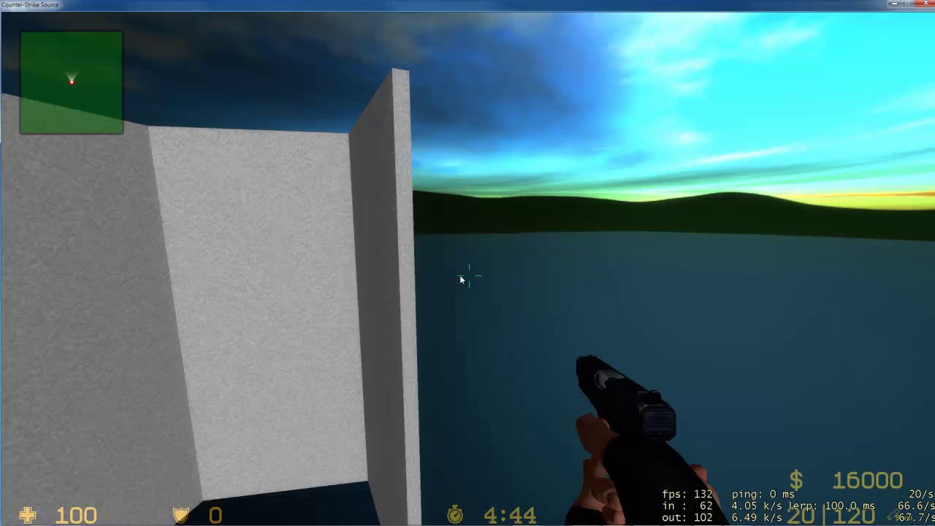
key(s)
key(w)
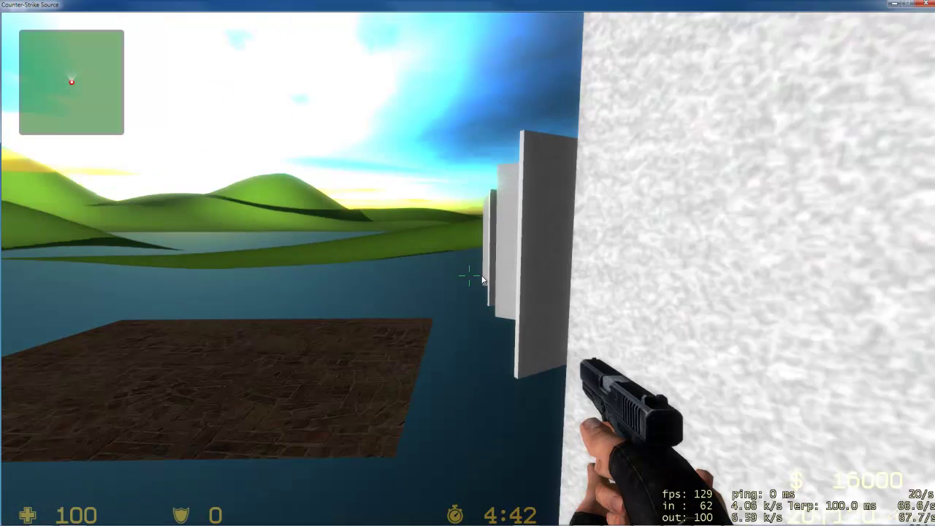
key(s)
key(w)
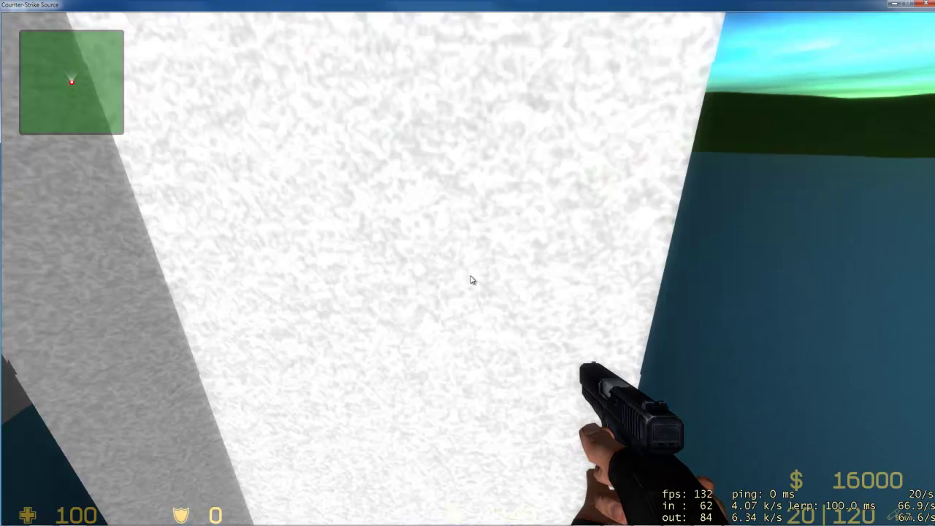
key(s)
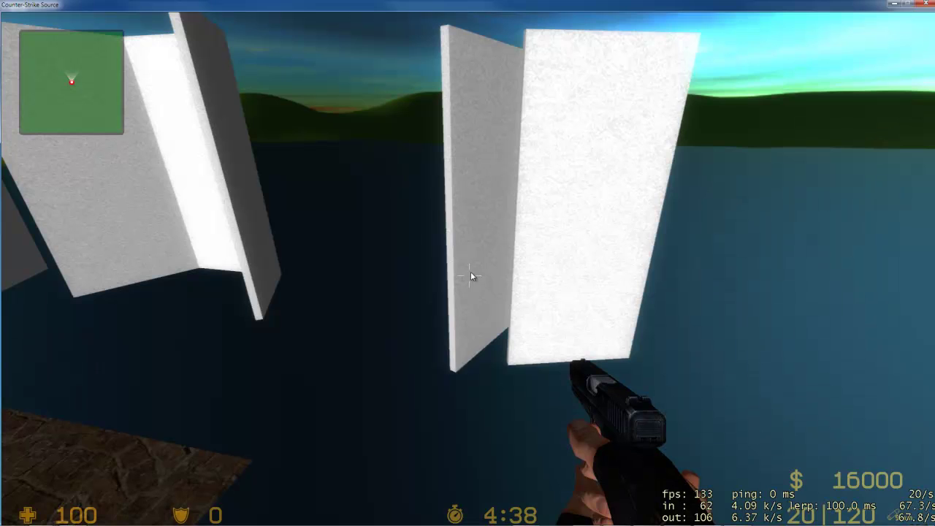
key(w)
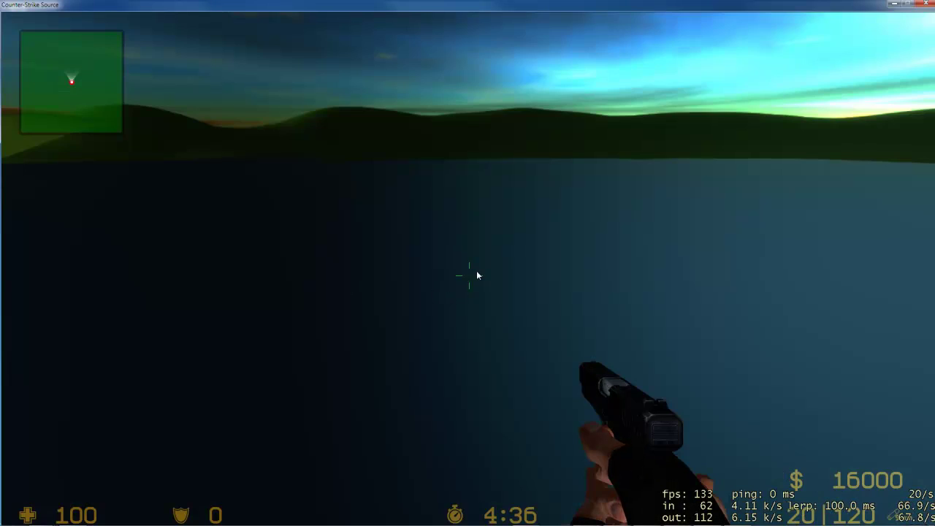
Step: Examine the tipped-over display board from above and from several sides
key(s)
key(d)
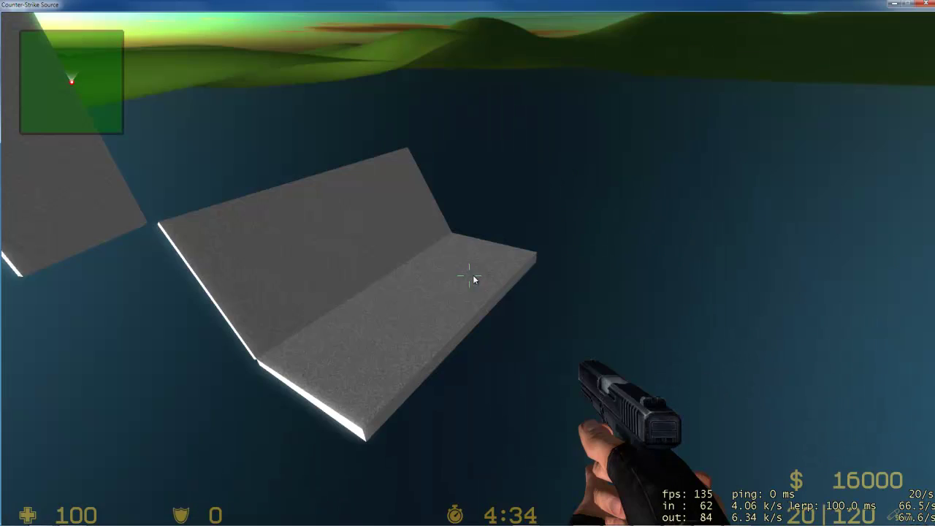
key(a)
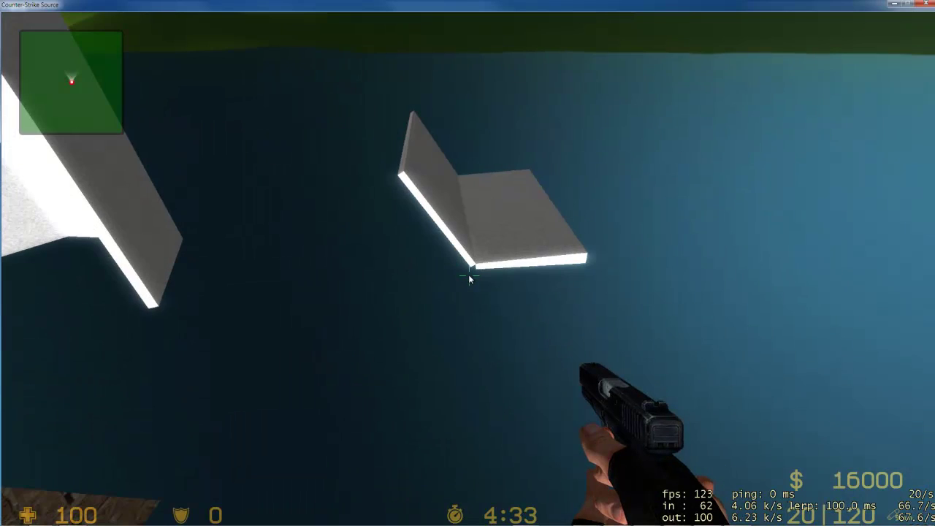
key(s)
key(w)
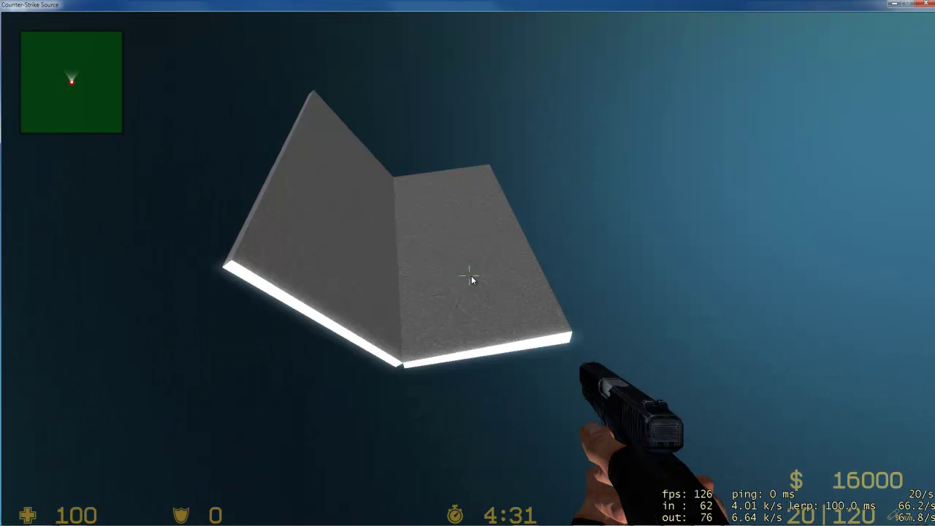
key(s)
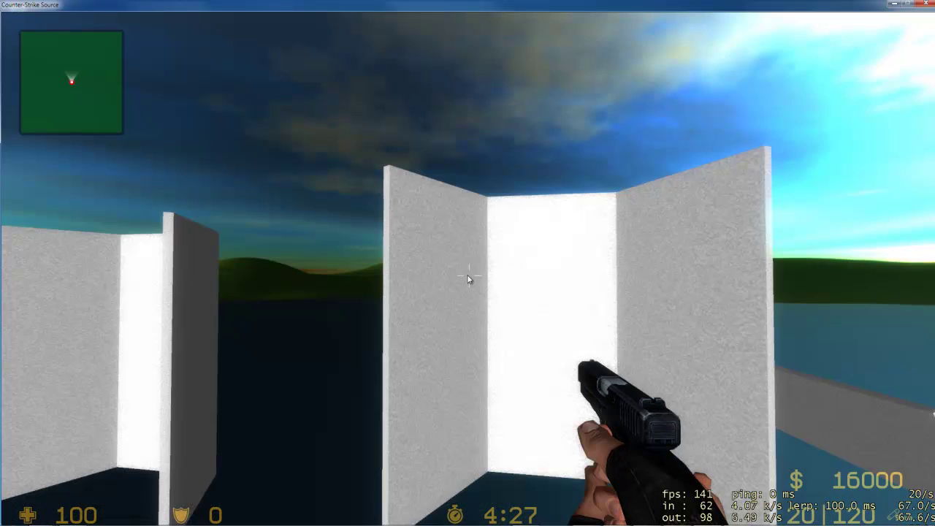
Step: Fire the pistol at the panels of the upright display boards to test how they react to bullets, emptying the magazine
click(469, 275)
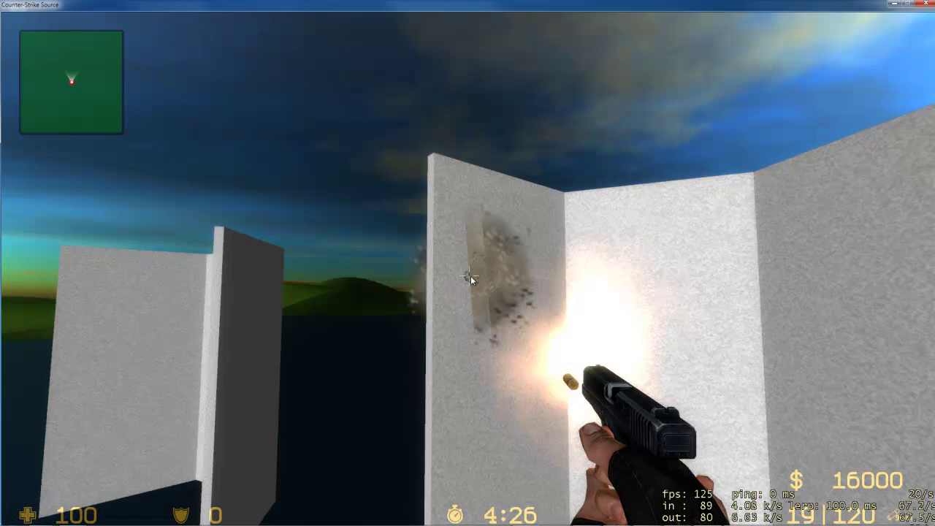
click(471, 279)
click(471, 277)
click(453, 281)
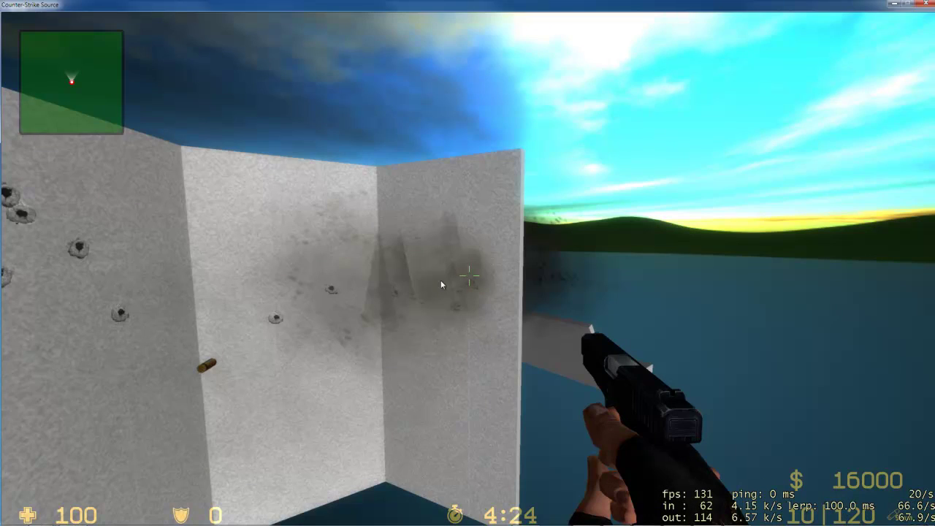
click(471, 279)
click(478, 281)
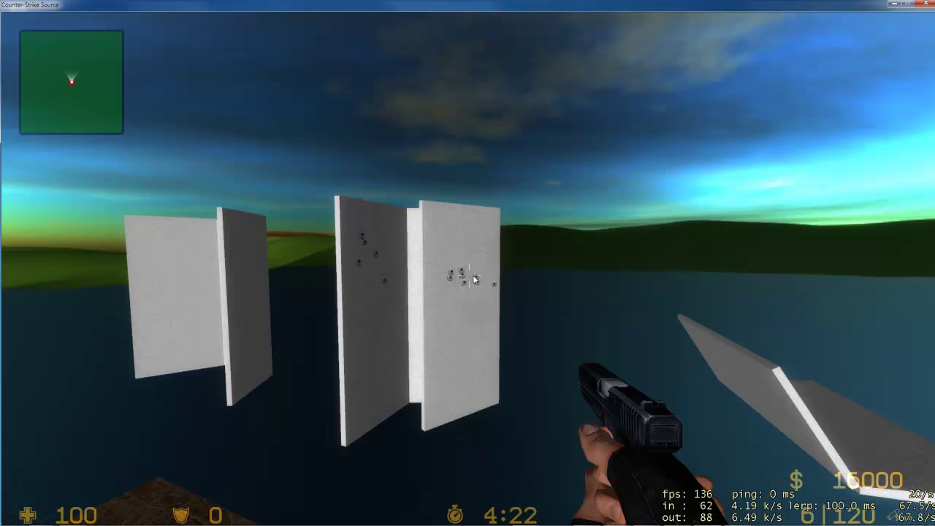
click(470, 278)
click(468, 279)
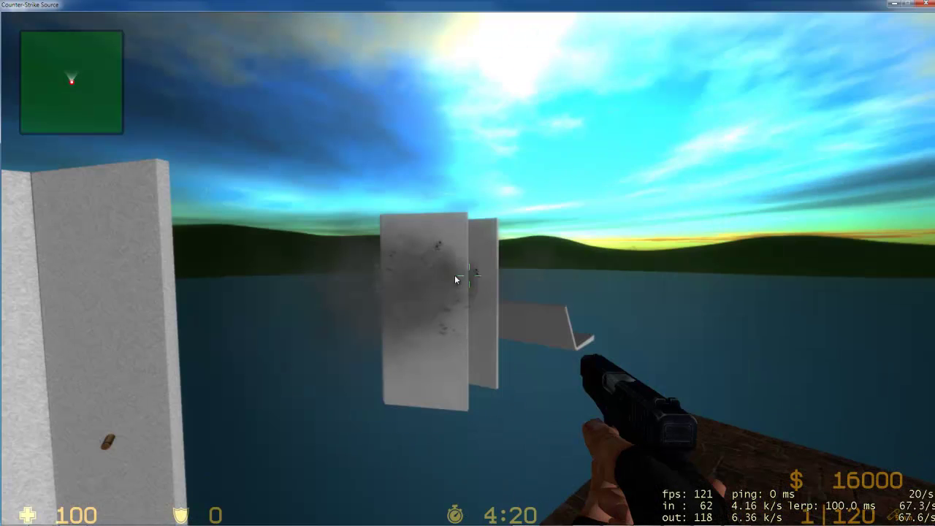
click(471, 279)
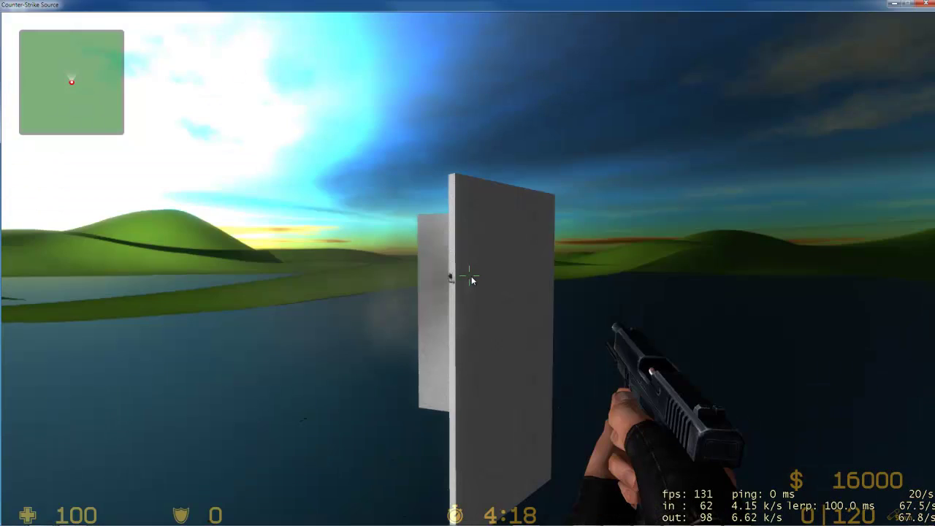
Step: Reload the pistol and fire another round of shots at the upright display boards
key(s)
key(r)
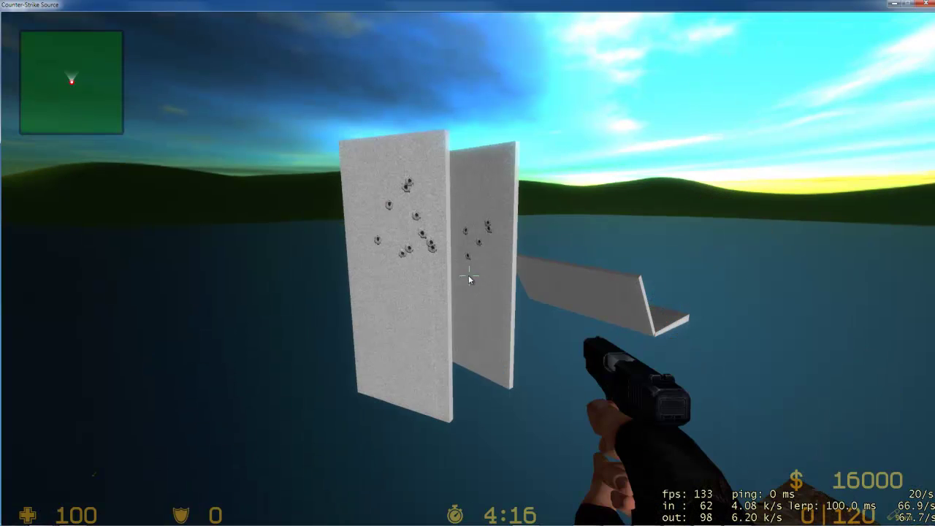
key(w)
click(466, 276)
click(468, 276)
click(469, 276)
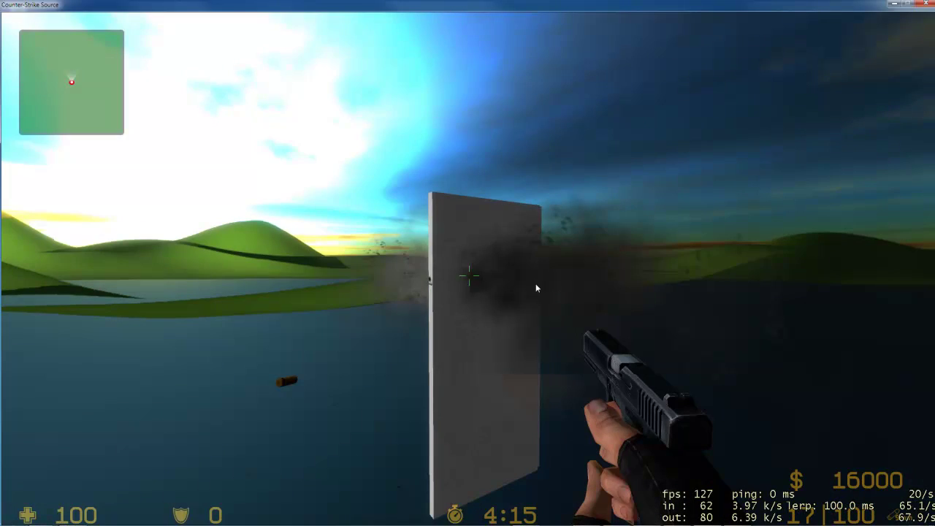
click(470, 276)
key(s)
click(470, 279)
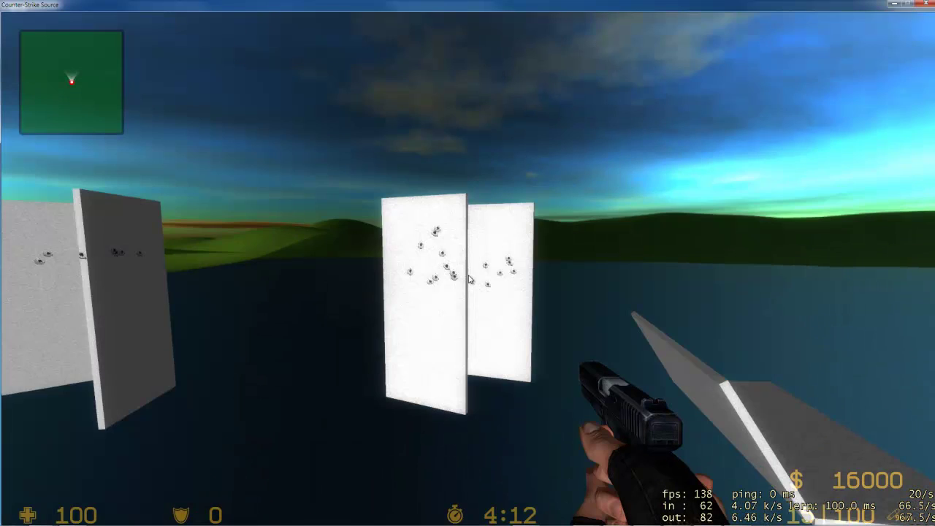
Step: Step back and shoot at the upright display boards from farther away
key(s)
click(470, 278)
click(456, 278)
click(470, 278)
key(w)
click(470, 279)
click(466, 279)
click(459, 280)
Step: Move in front of the folded middle display board and shoot its front panel
key(w)
key(d)
key(s)
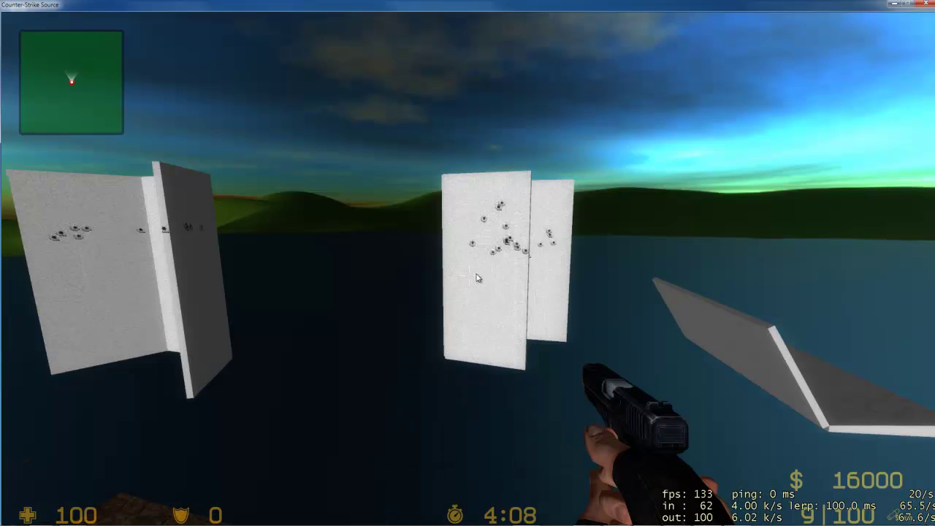
key(w)
click(476, 279)
click(474, 279)
click(470, 279)
click(468, 279)
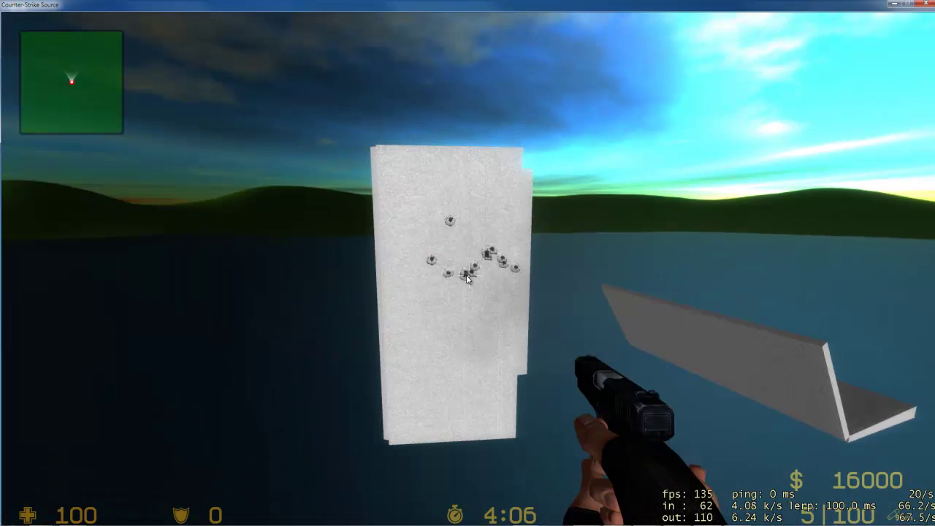
Step: Walk up to the middle and tipped-over display boards, then return to the brick platform for an overview of all three, dismissing the radio commands
key(w)
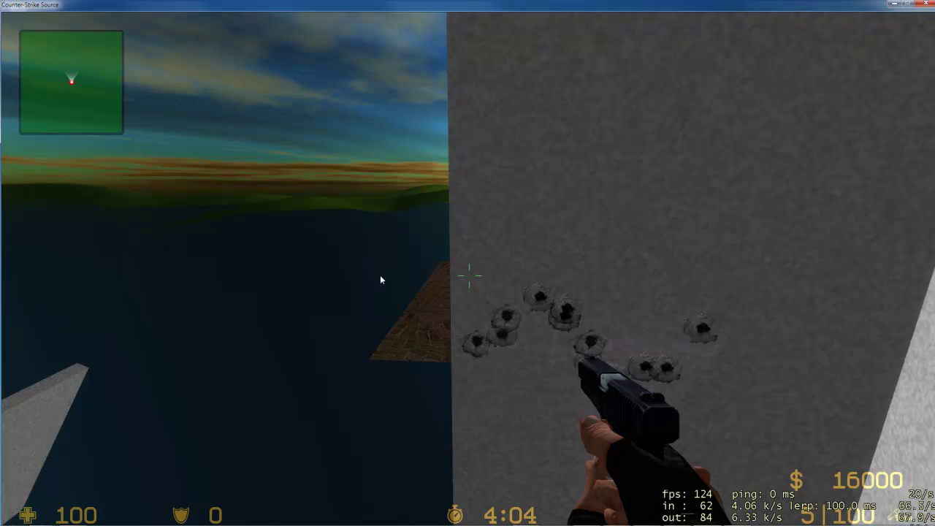
key(w)
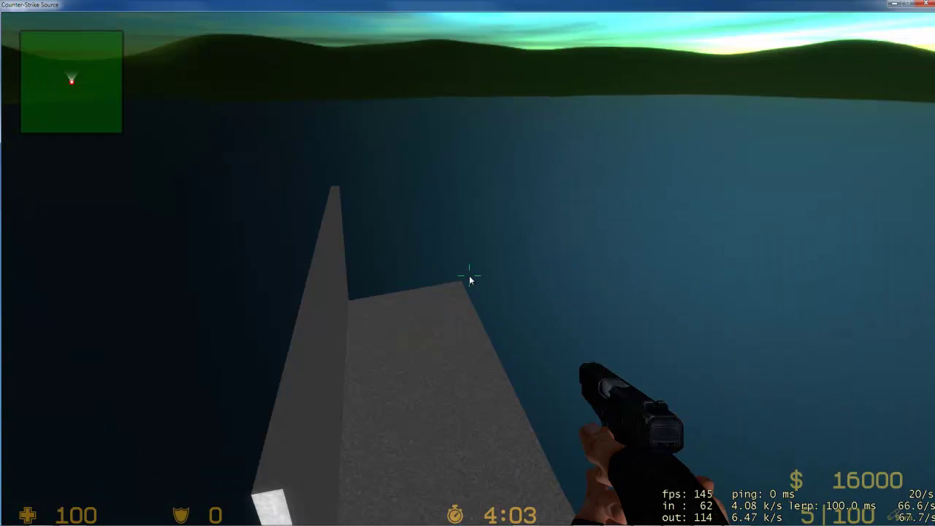
key(s)
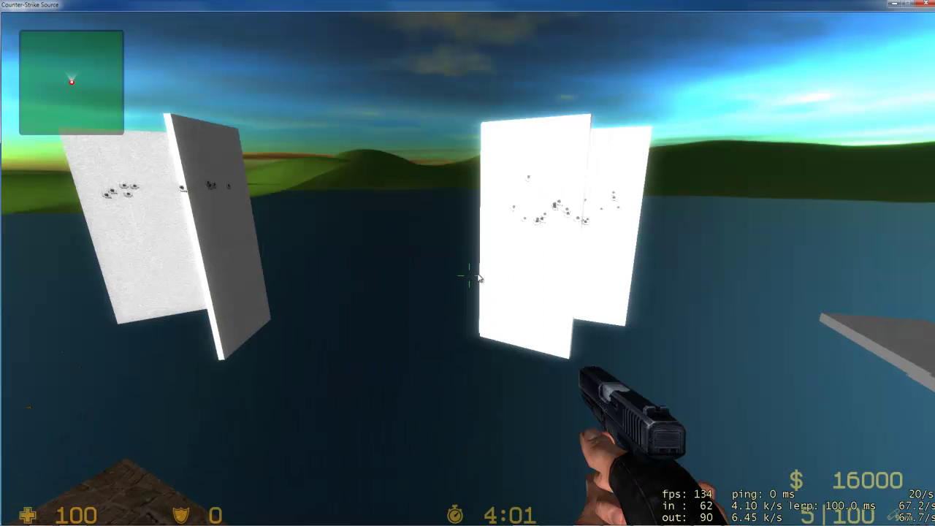
key(z)
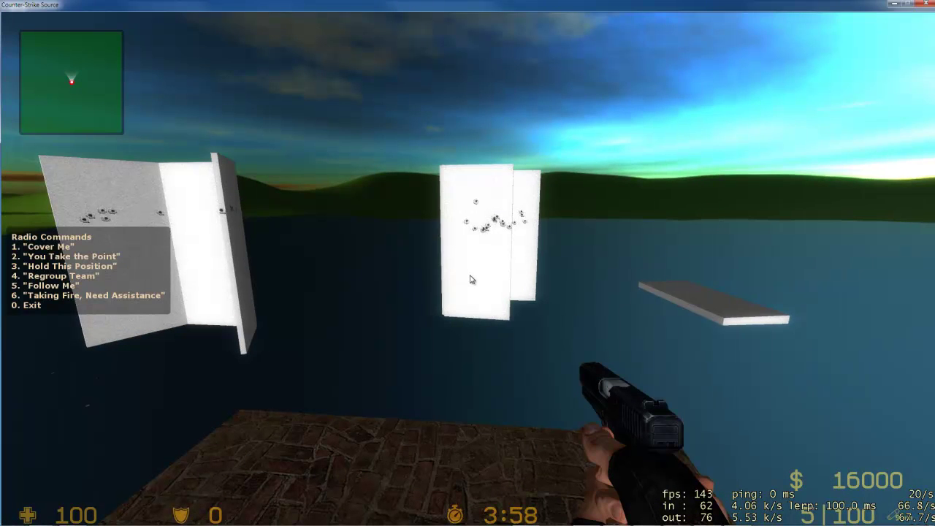
key(0)
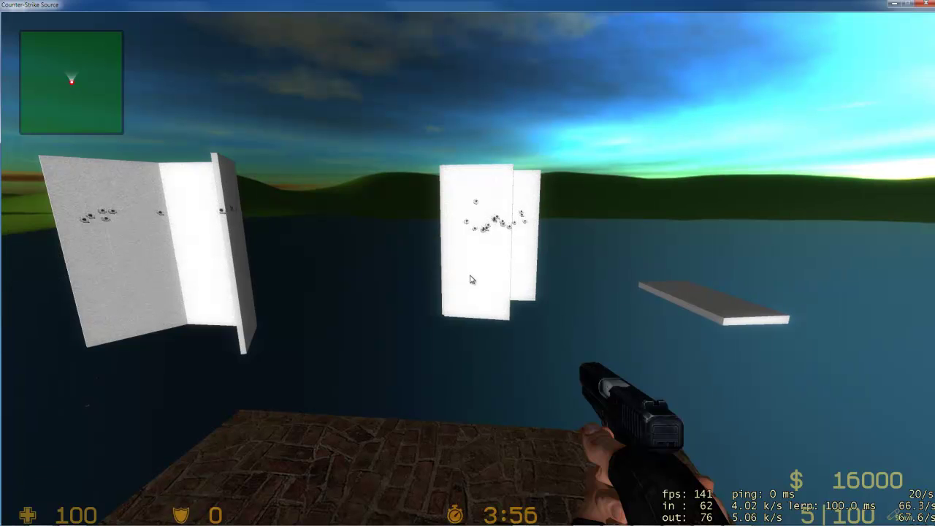